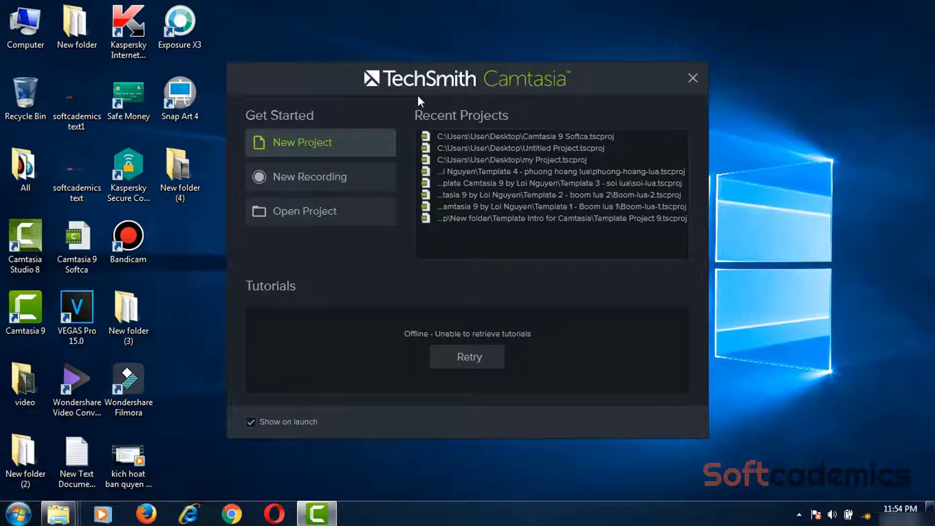
Start a new project and add the quay phông key video from the video folder to the timeline at the playhead.
click(361, 141)
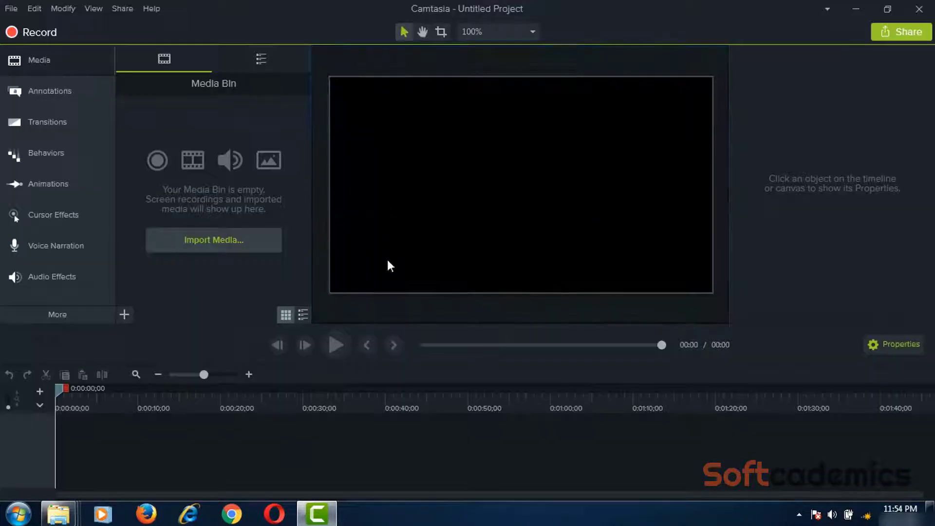
mouse_move(59, 514)
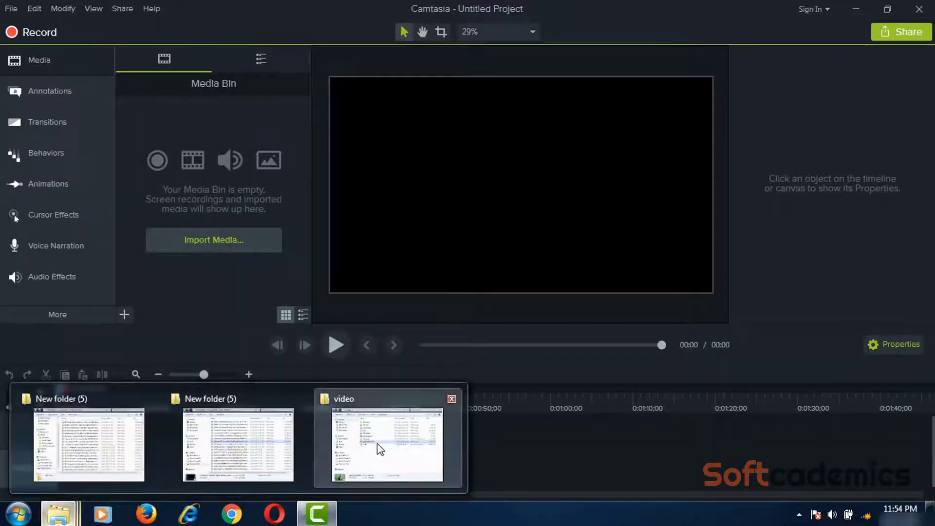
click(380, 448)
drag(386, 87, 416, 55)
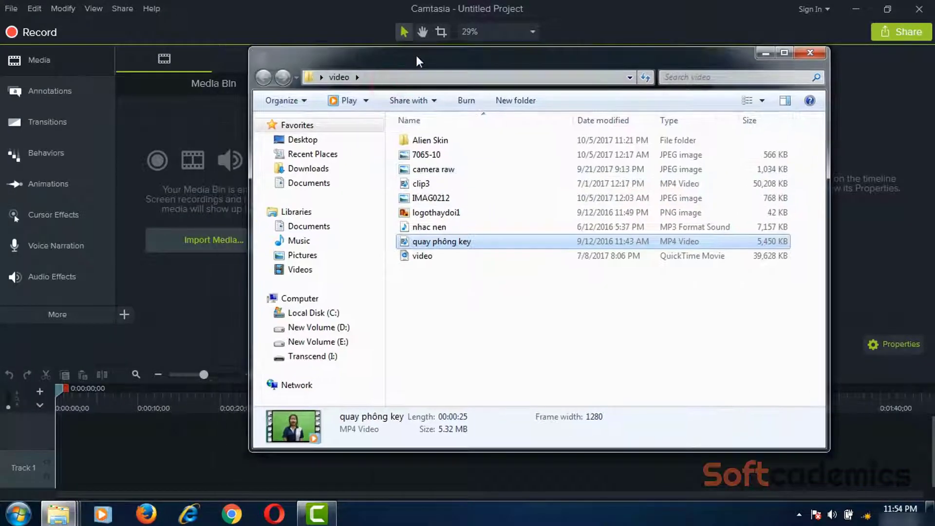
drag(424, 242, 222, 197)
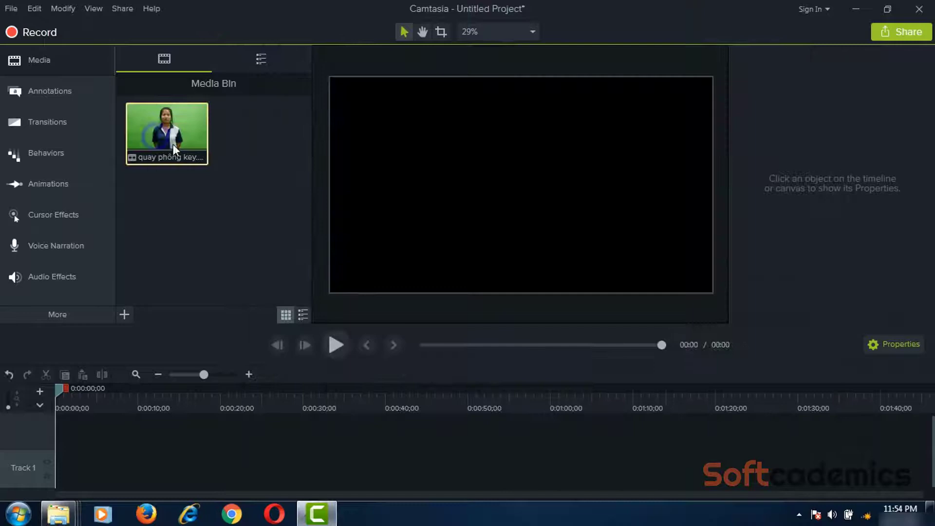
right_click(178, 147)
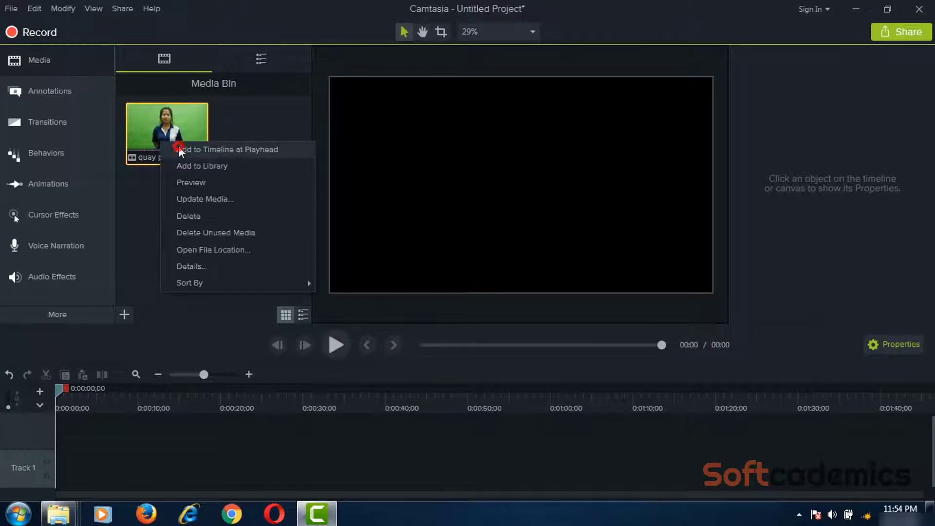
click(180, 154)
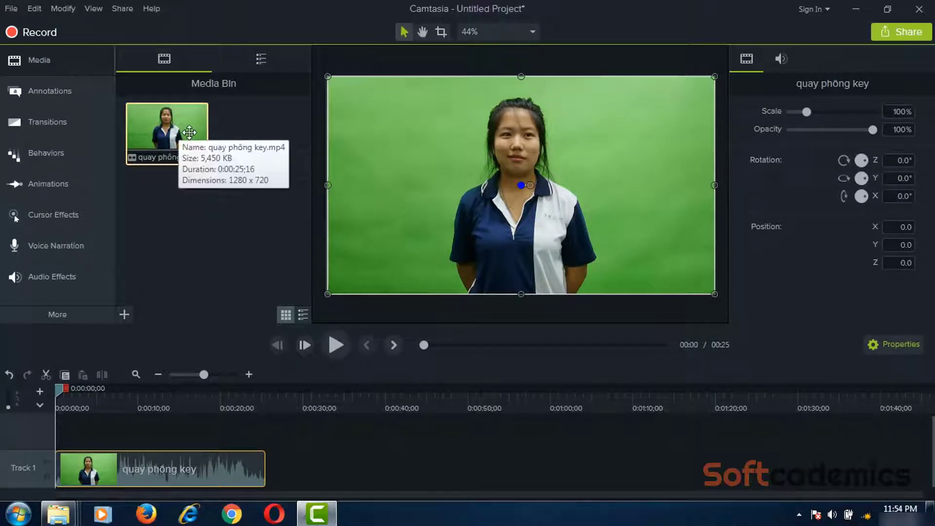
Examine the file details of the quay phông key clip in the Media Bin, including its video width and height.
right_click(187, 135)
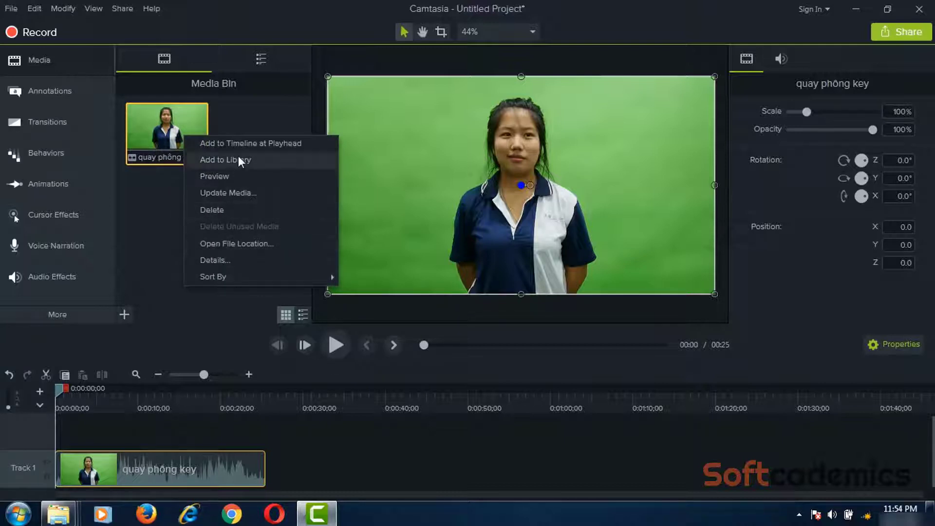
click(220, 261)
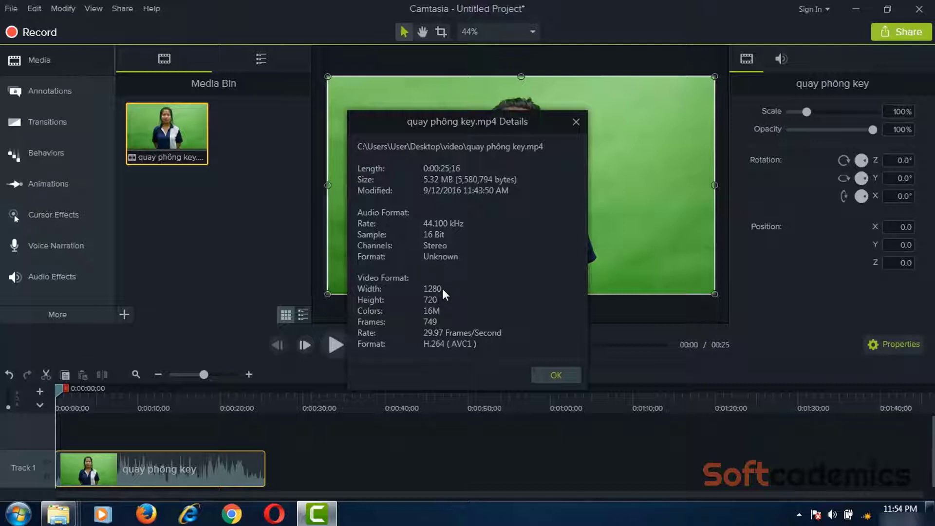
click(554, 376)
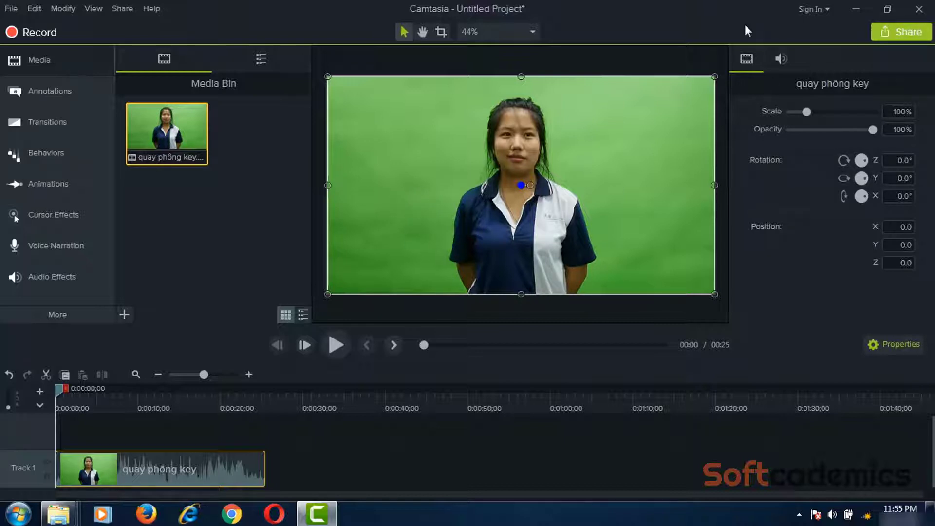
Set the project's canvas dimensions to 1080p HD (1920x1080).
click(529, 33)
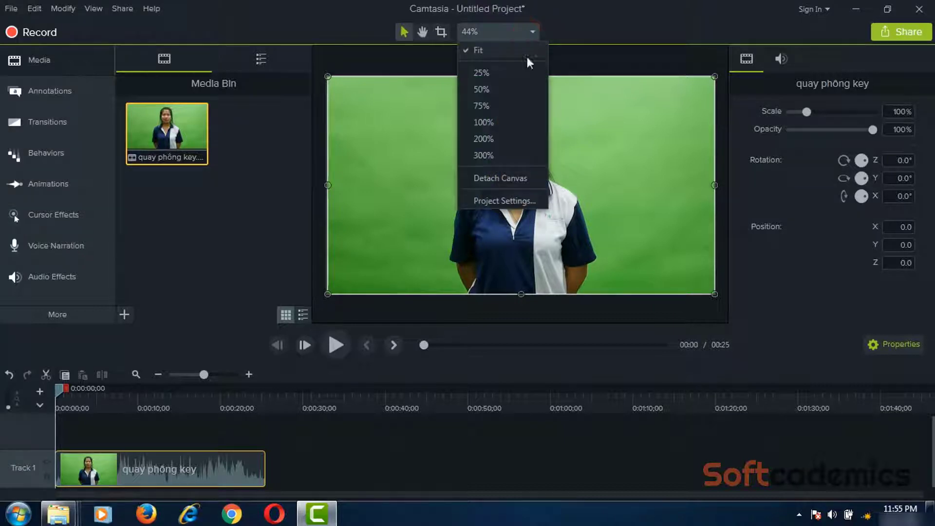
click(498, 203)
click(490, 212)
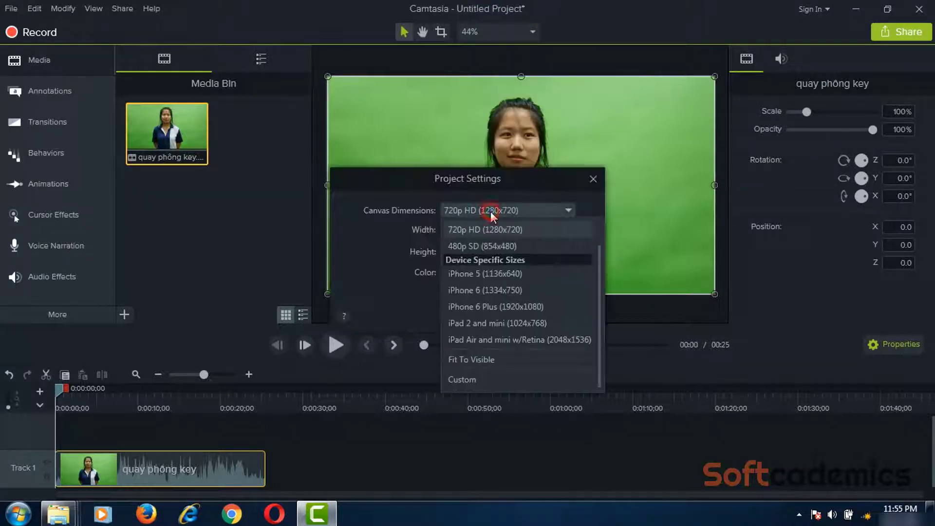
scroll(496, 243, up, 1)
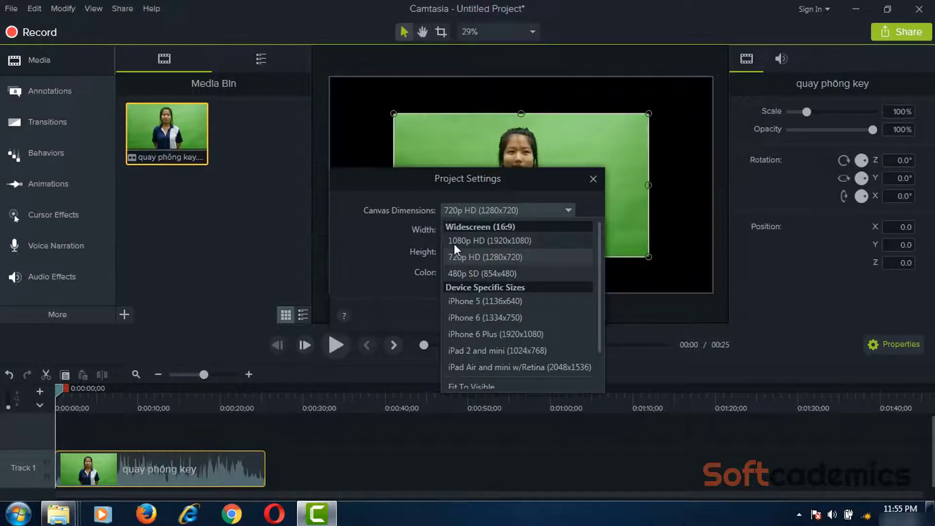
click(498, 241)
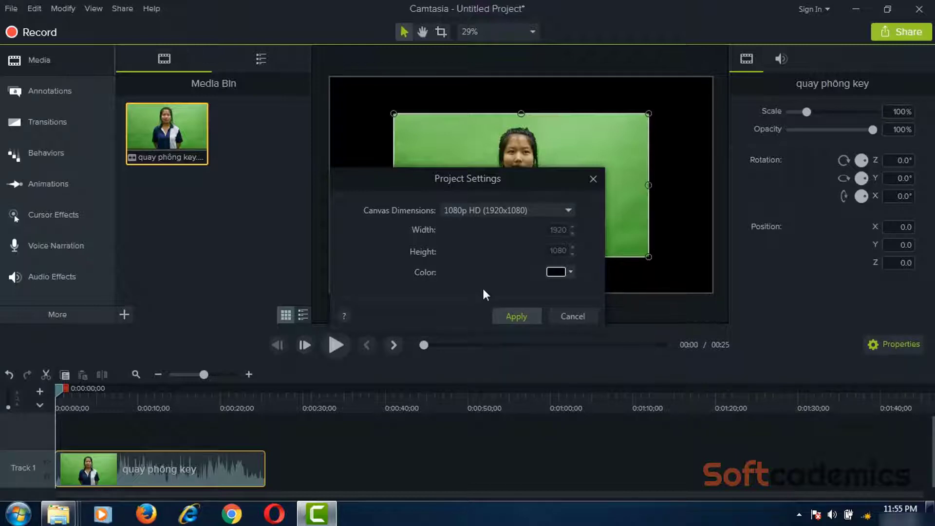
click(519, 317)
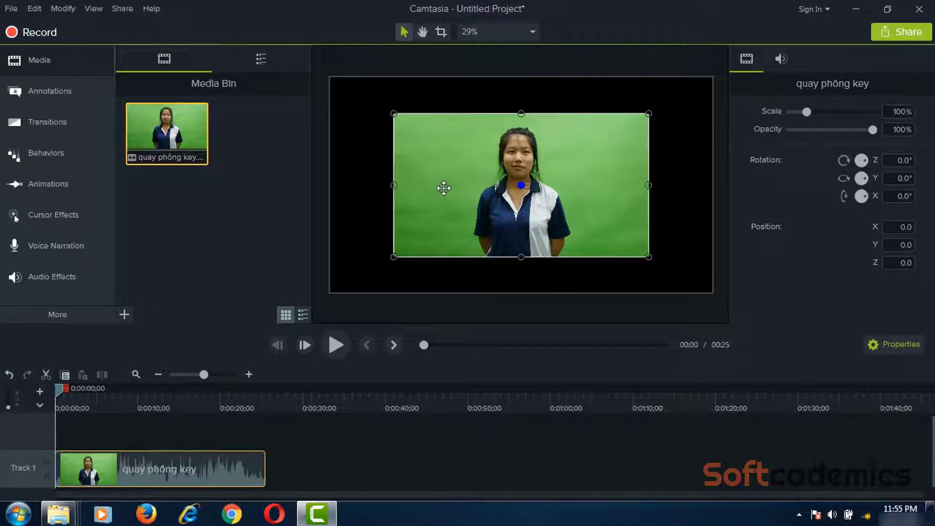
Scale the quay phông key clip to fit the whole canvas.
right_click(457, 135)
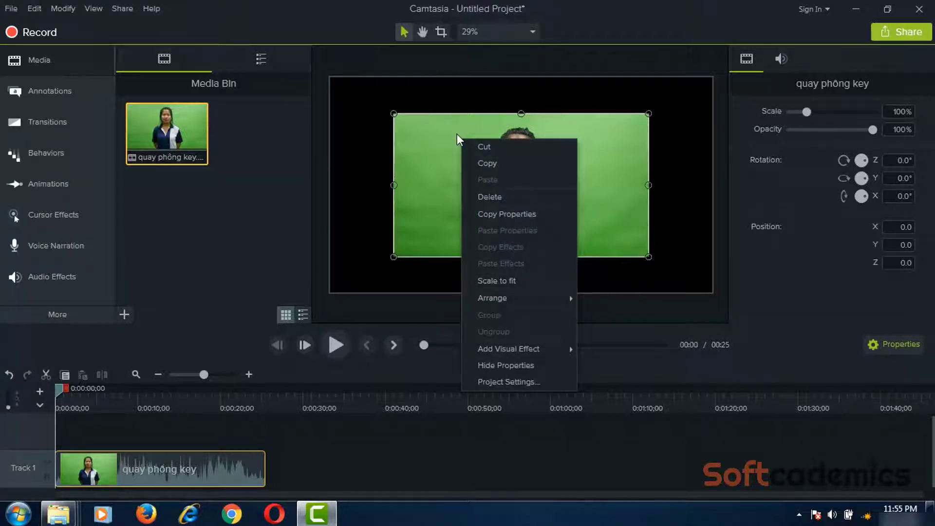
click(521, 279)
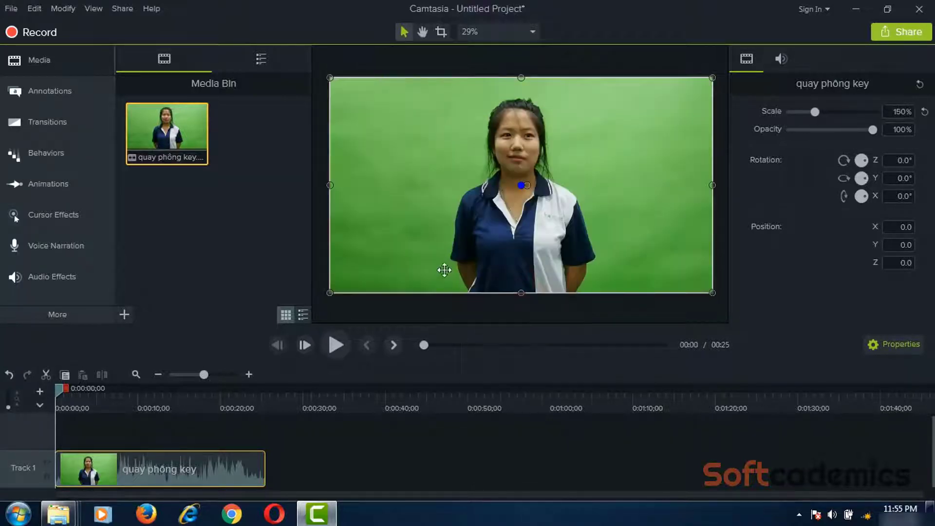
click(213, 230)
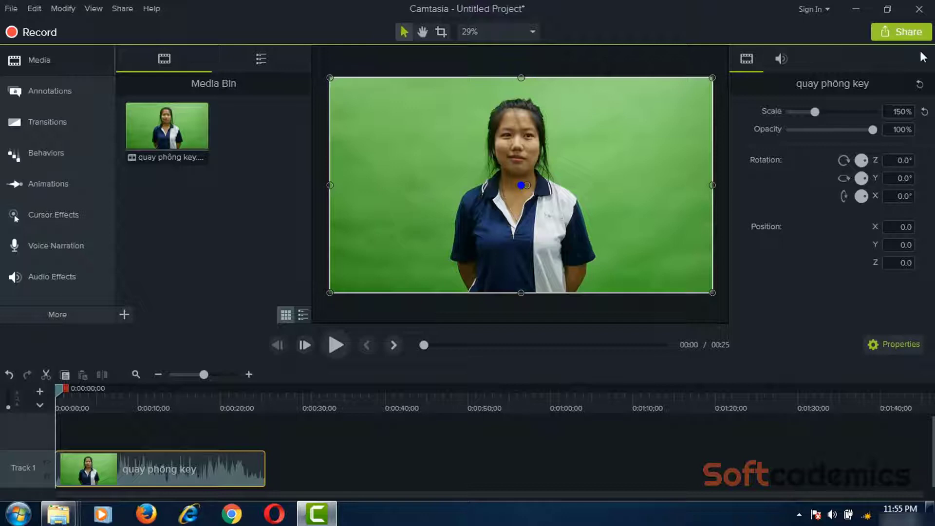
Try the MP4 only (up to 1080p) preset in the Production Wizard and cancel the production.
click(909, 35)
click(861, 59)
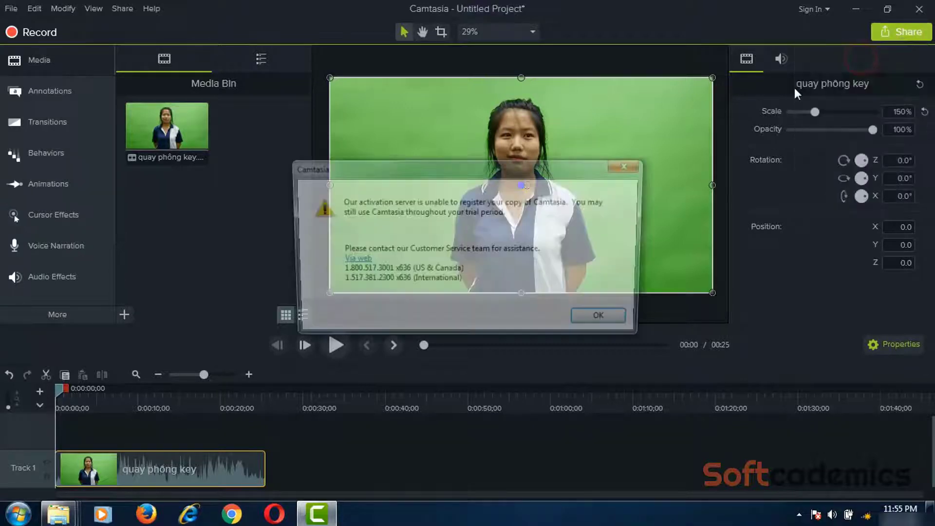
click(608, 322)
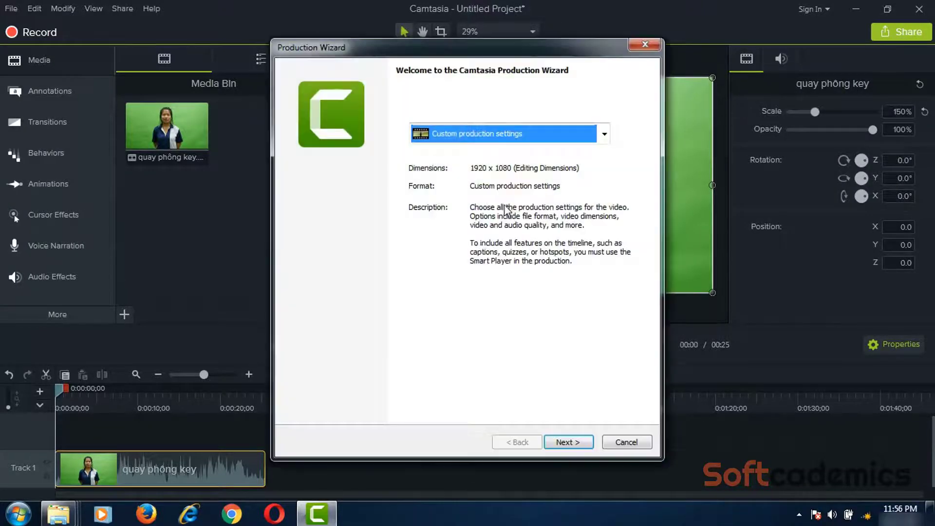
click(502, 134)
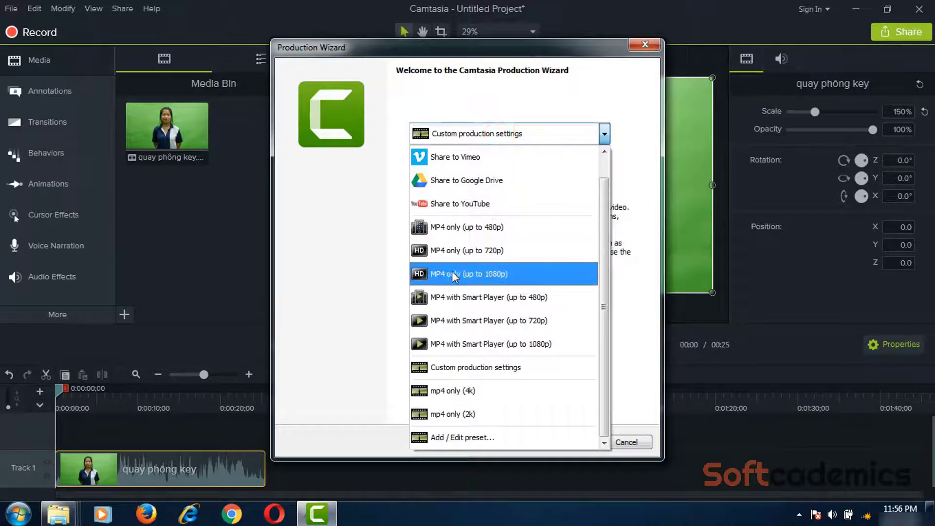
click(479, 275)
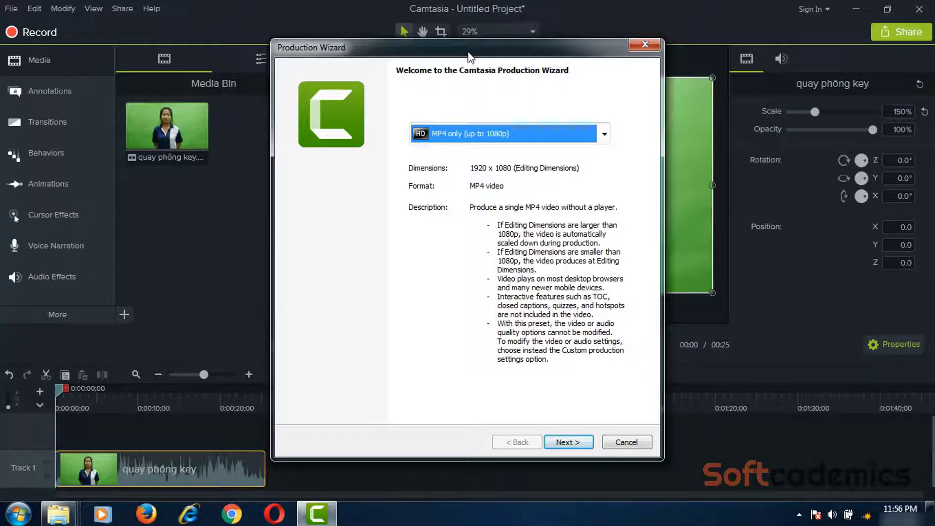
drag(468, 53, 404, 53)
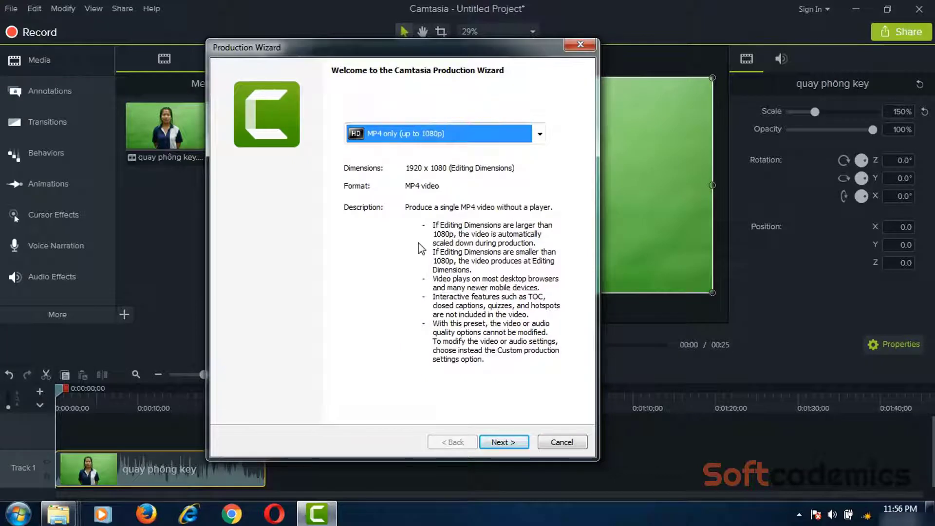
click(562, 442)
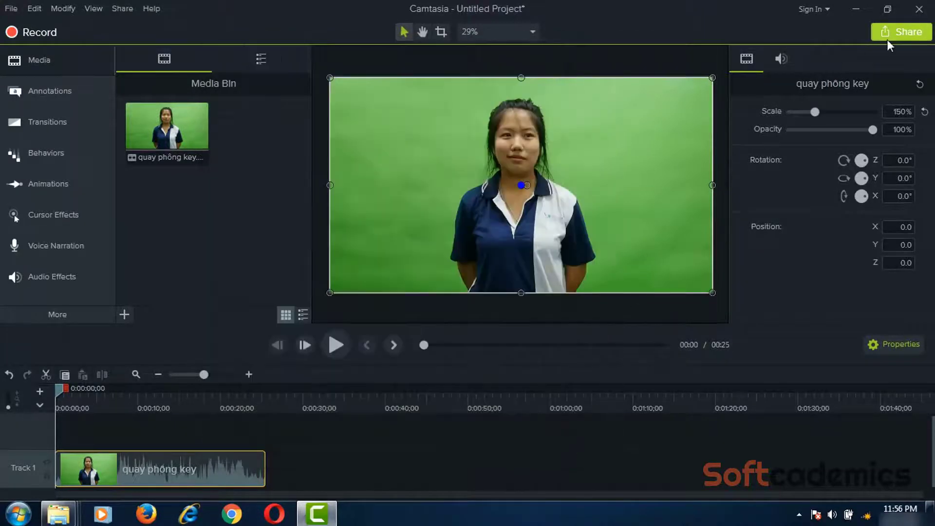
Close the current project without saving, and relaunch Camtasia 9 with a new project.
click(919, 9)
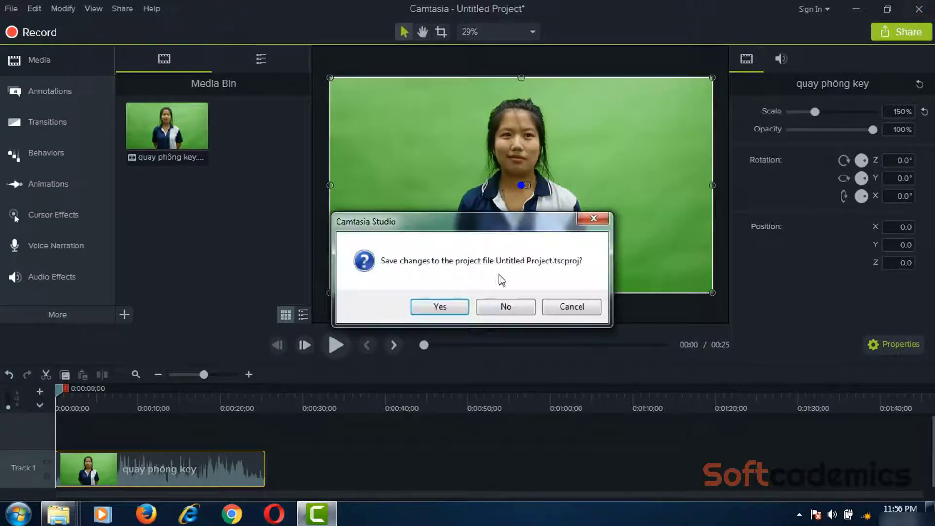
click(503, 306)
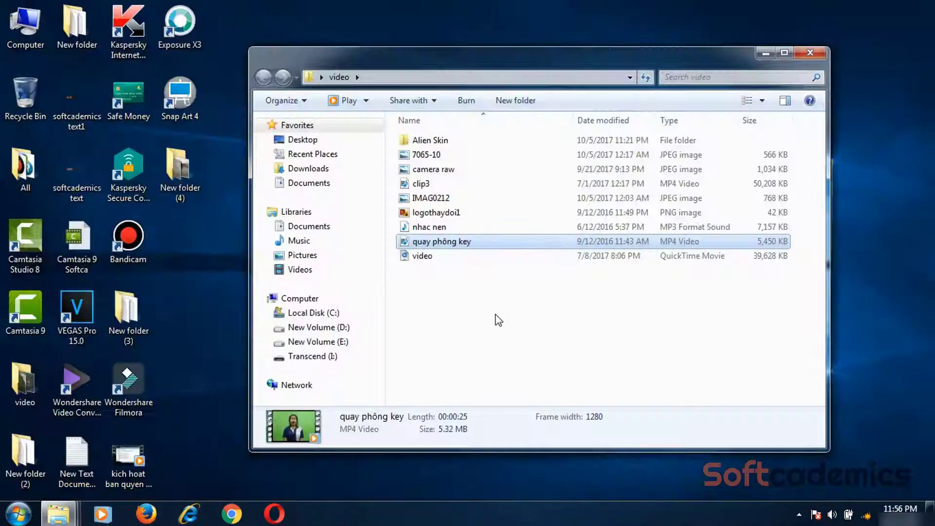
double_click(26, 300)
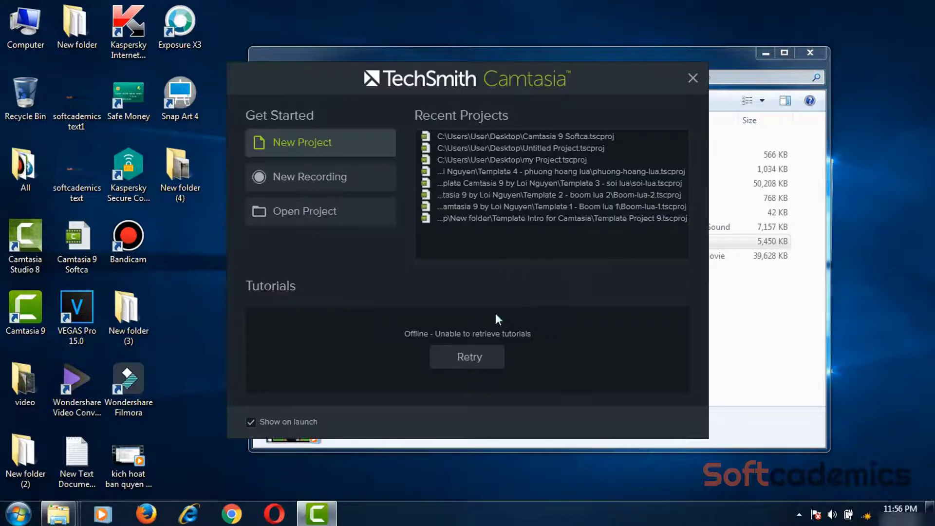
click(385, 154)
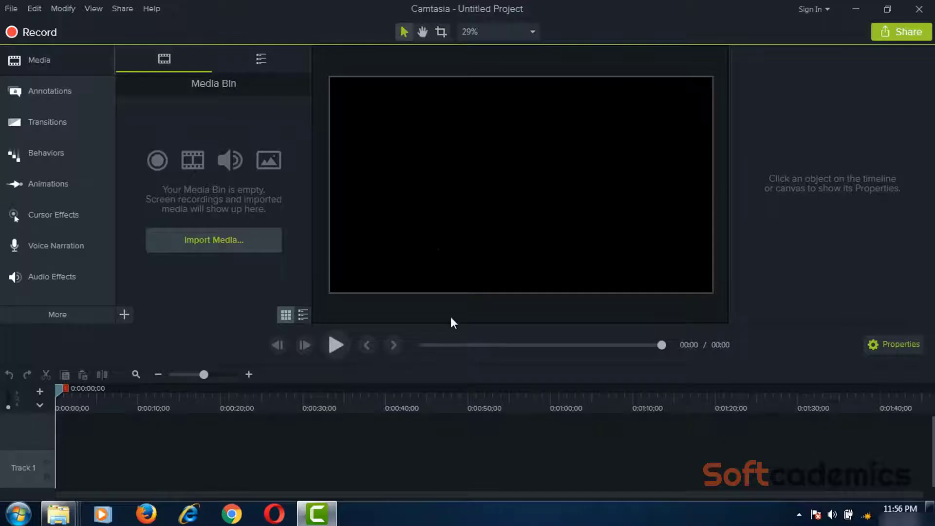
Add the quay phông key video from the video folder to the timeline, placed at the start of Track 1.
mouse_move(59, 514)
click(385, 441)
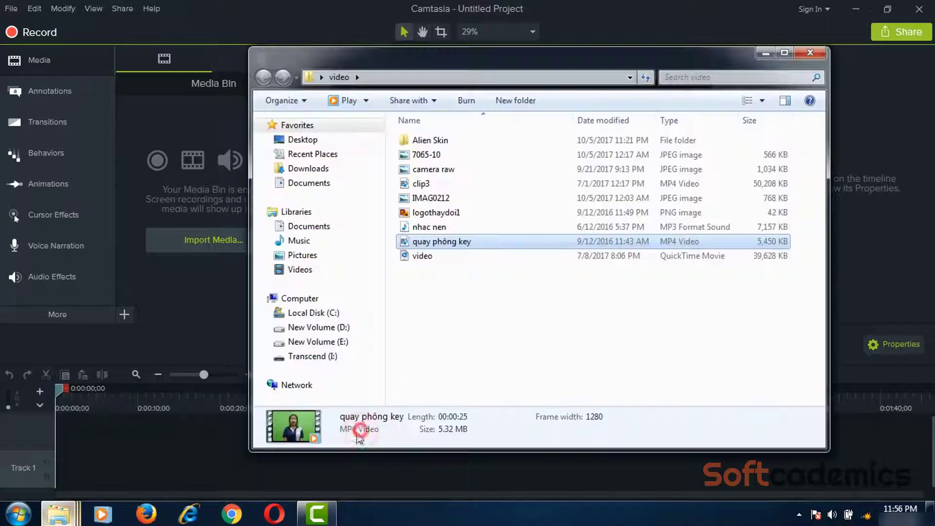
click(413, 242)
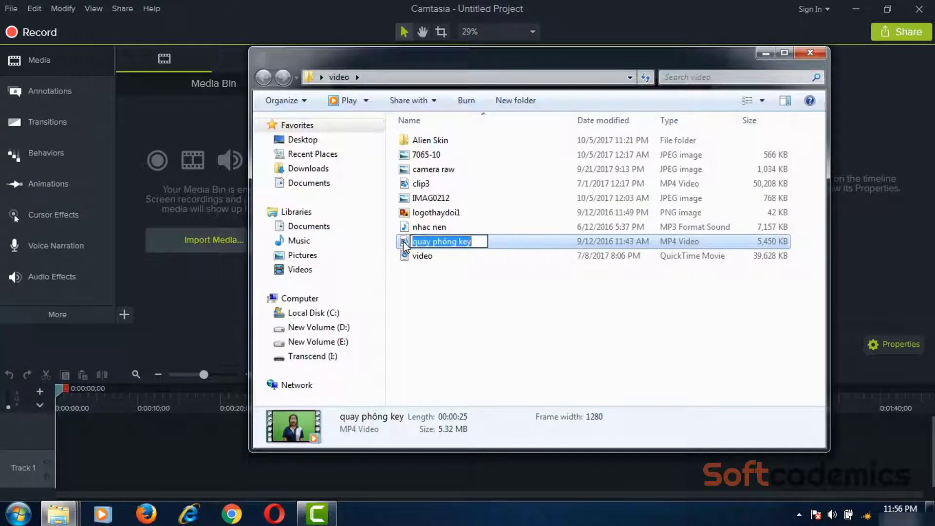
click(412, 255)
click(414, 242)
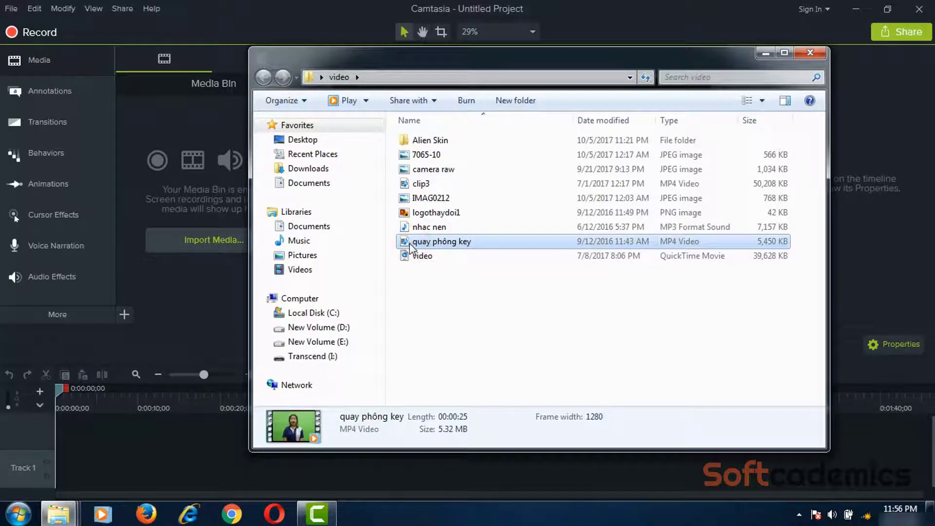
drag(414, 243, 97, 461)
click(239, 191)
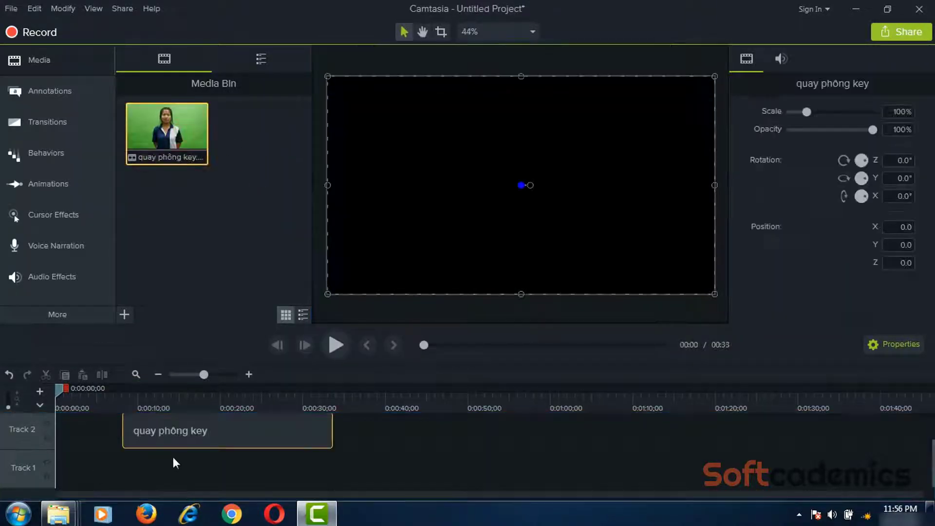
drag(173, 457, 66, 482)
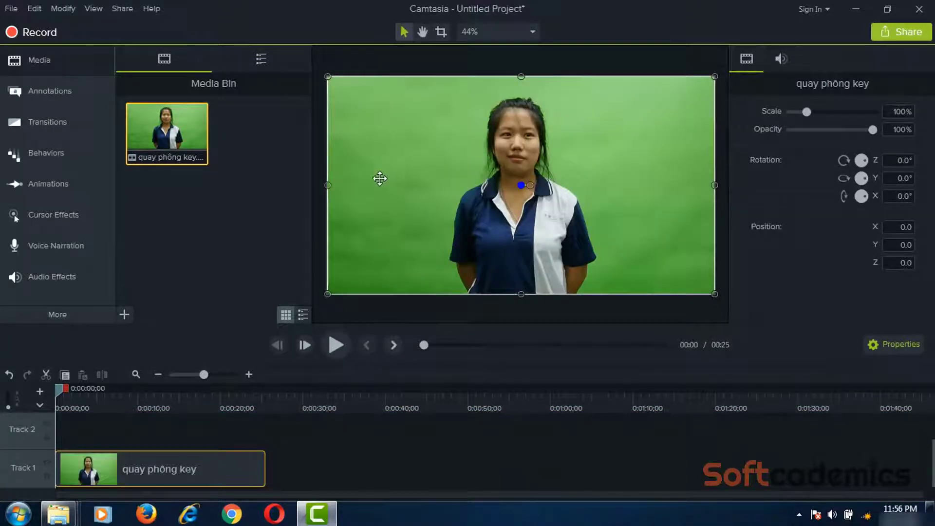
Set the new project's canvas dimensions to 1080p HD (1920x1080) and apply the change.
click(495, 34)
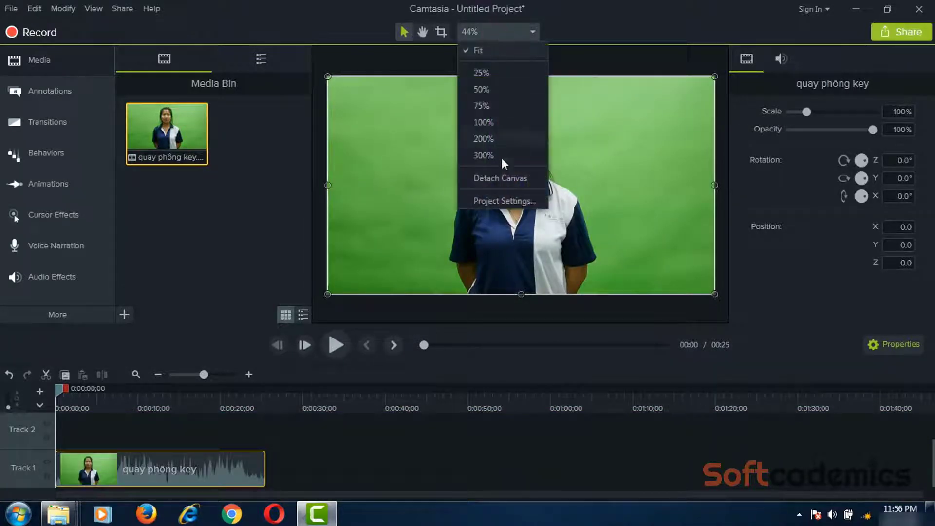
click(509, 204)
click(503, 210)
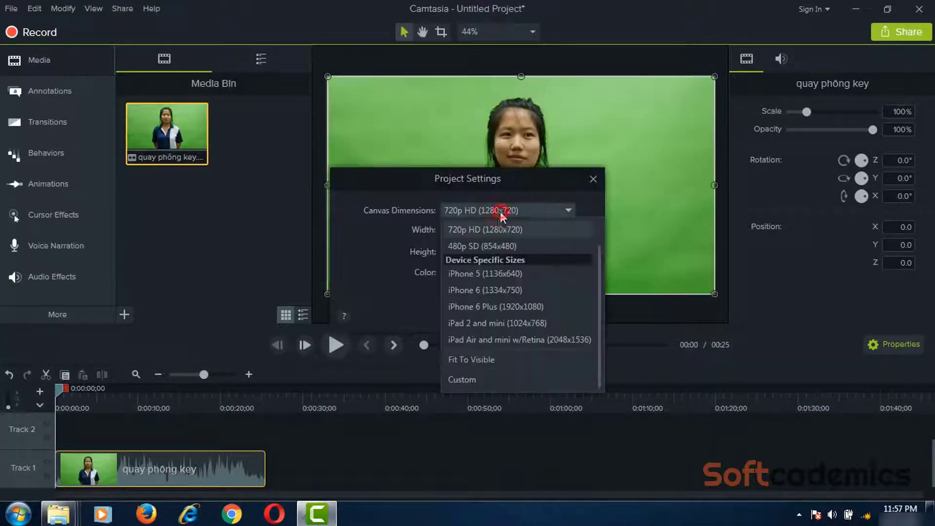
scroll(496, 233, up, 1)
click(484, 240)
click(492, 318)
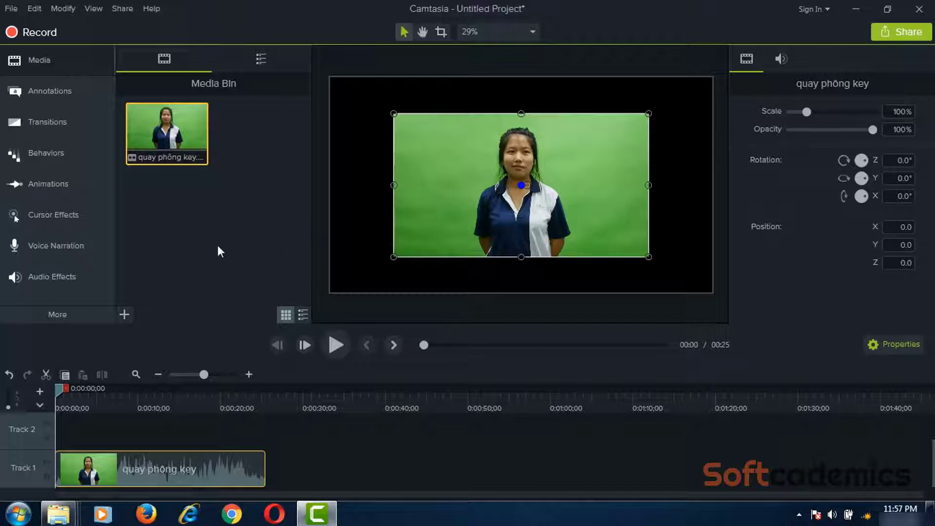
Set the default canvas dimensions in the program preferences to 1080p HD (1920x1080) and apply the change.
click(142, 398)
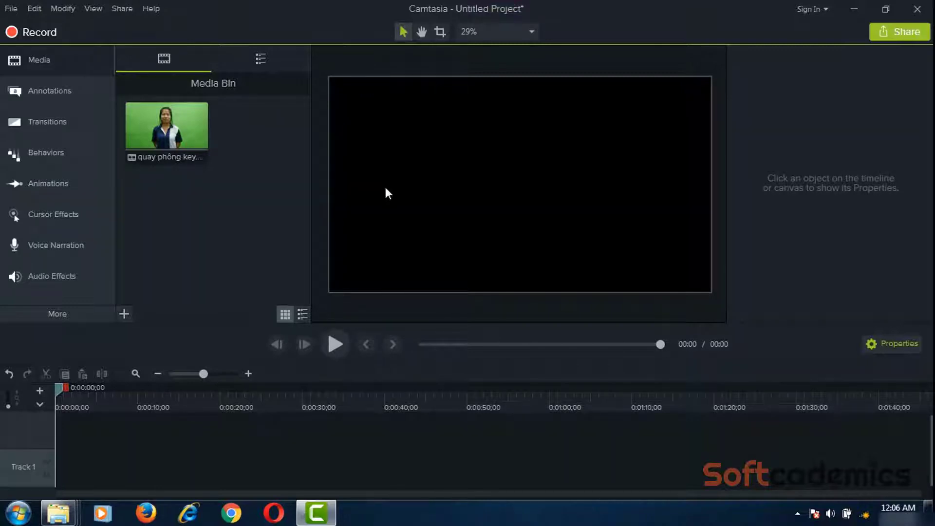
click(34, 9)
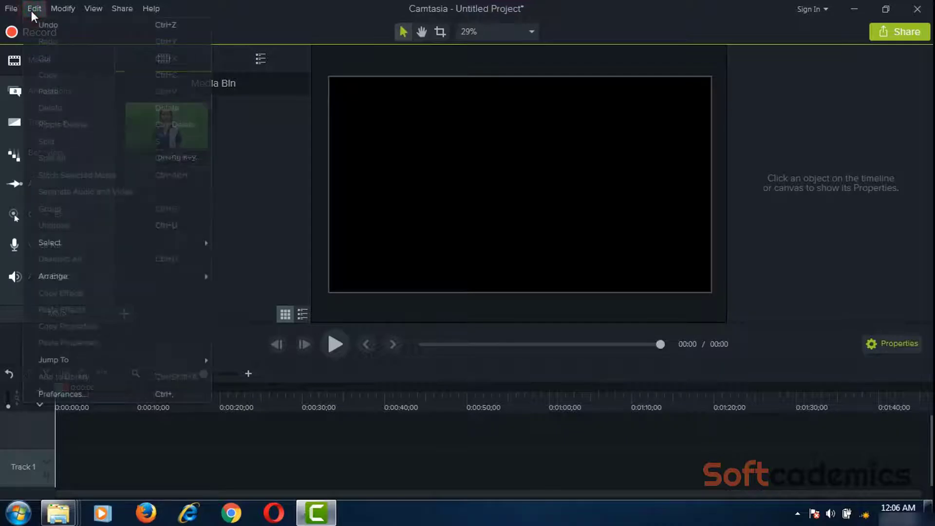
click(95, 396)
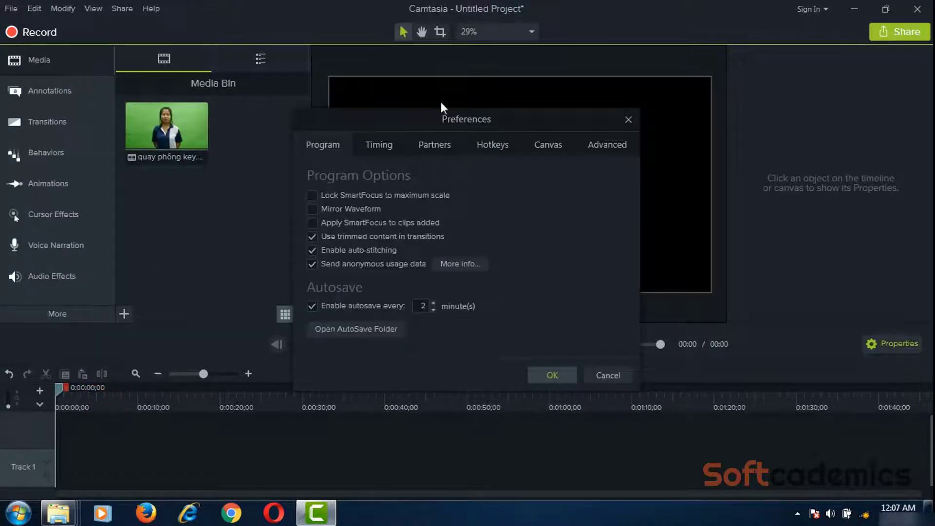
drag(433, 124, 276, 116)
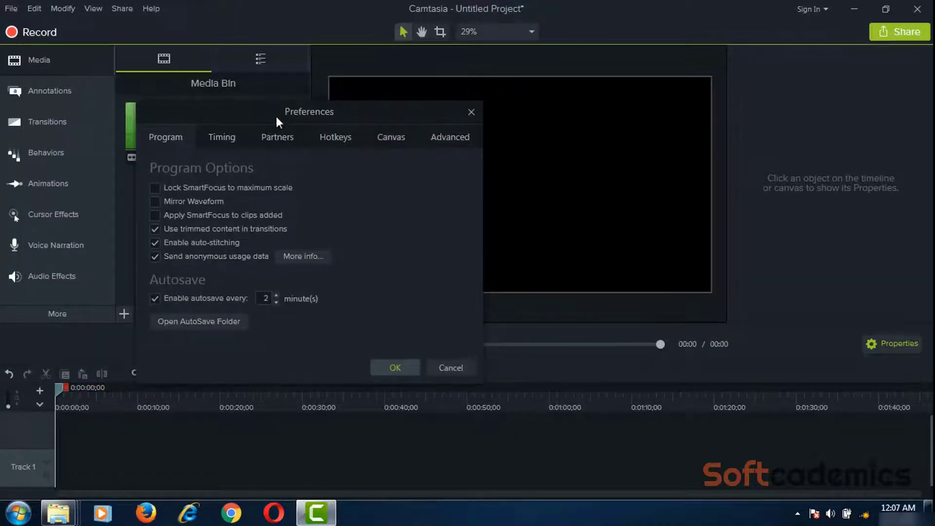
click(397, 138)
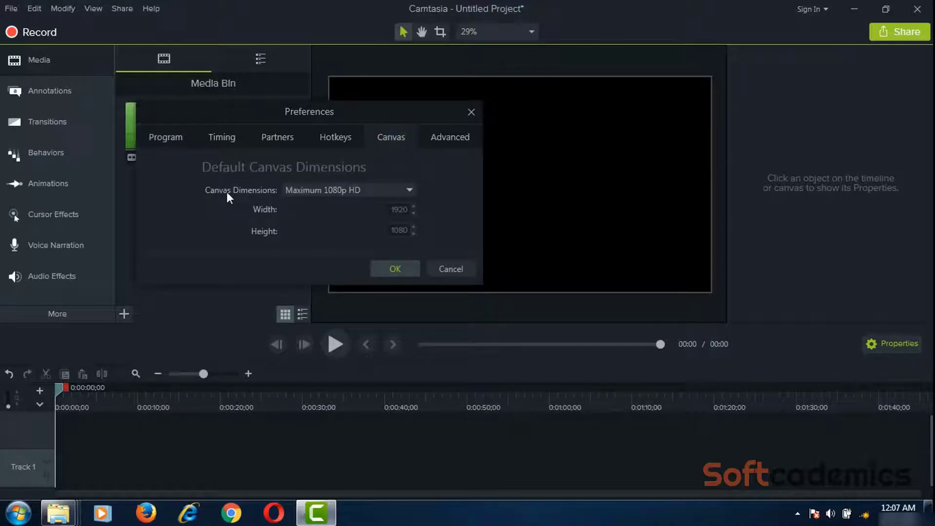
click(304, 196)
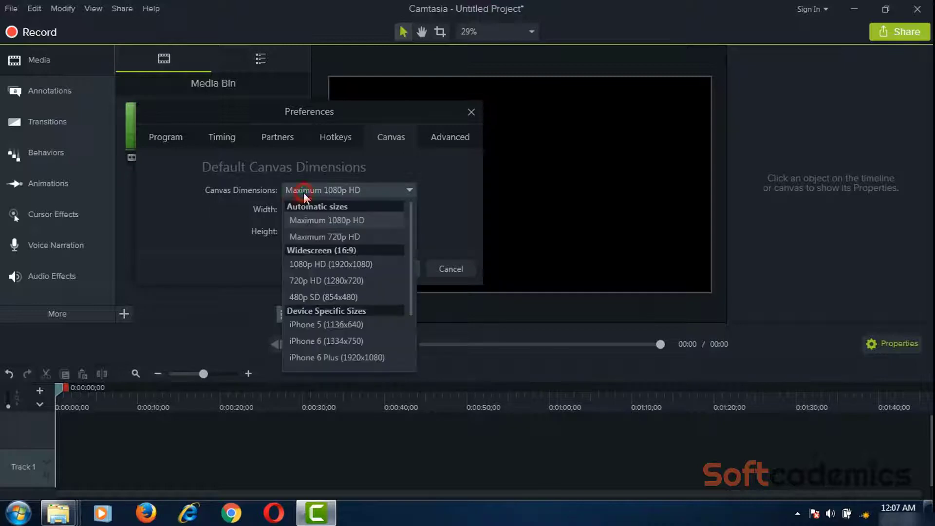
click(328, 265)
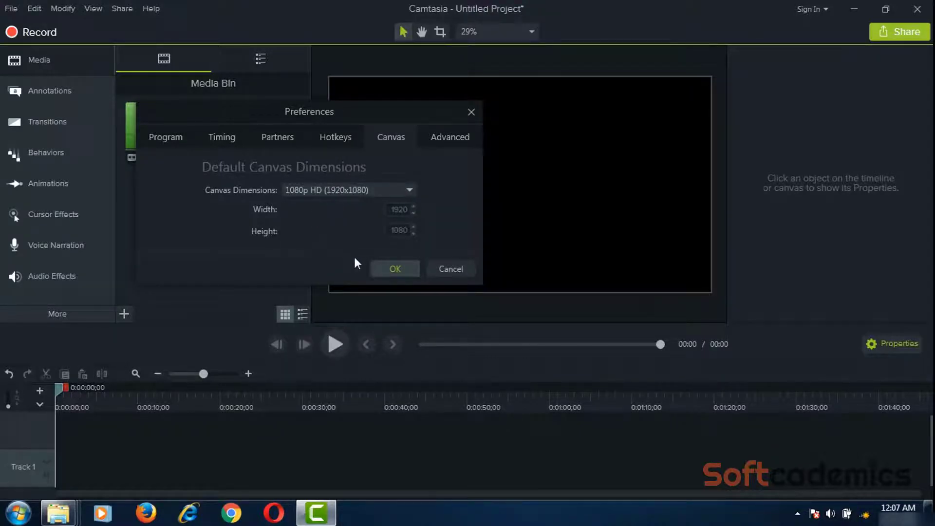
click(381, 269)
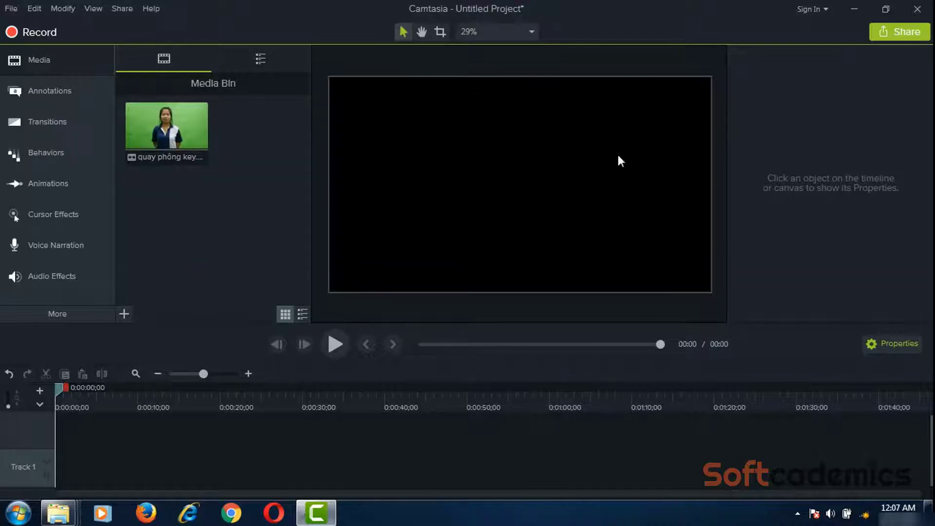
Close the current project without saving, relaunch Camtasia 9 and start a new project.
click(917, 9)
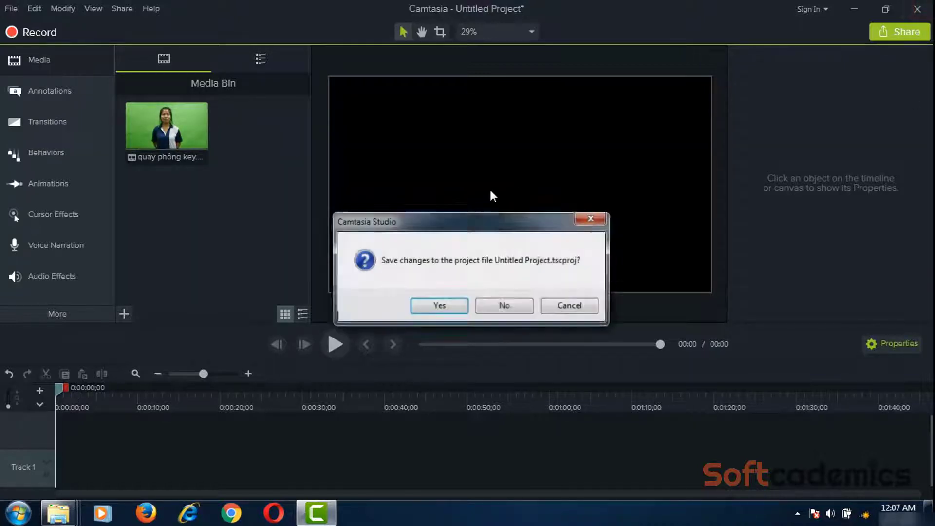
click(502, 306)
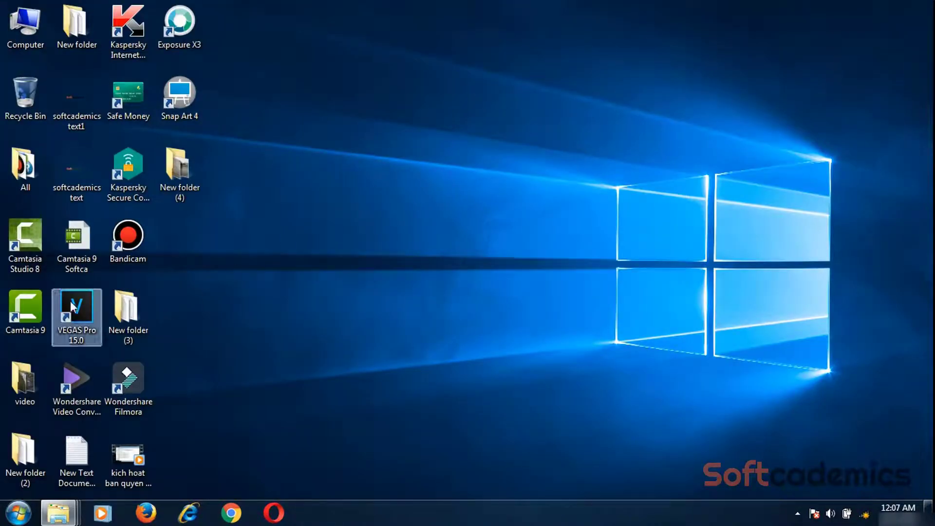
double_click(34, 303)
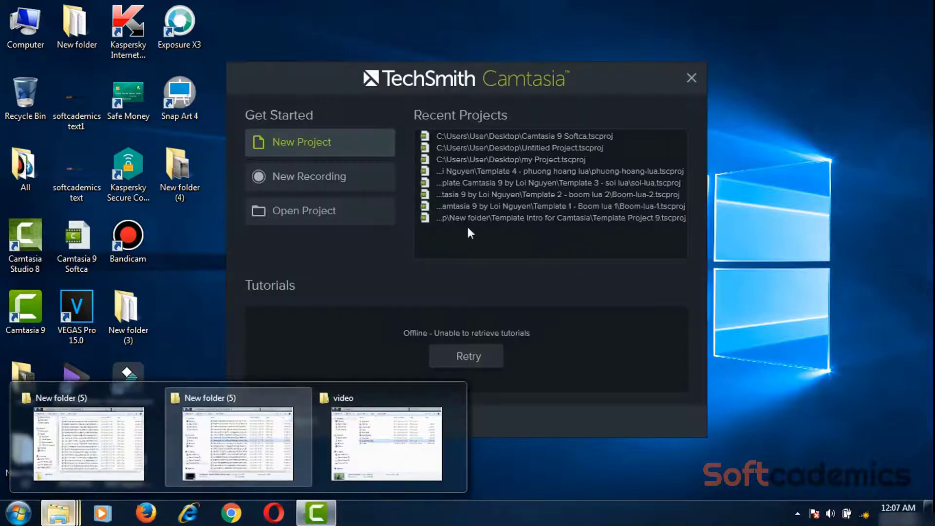
click(344, 149)
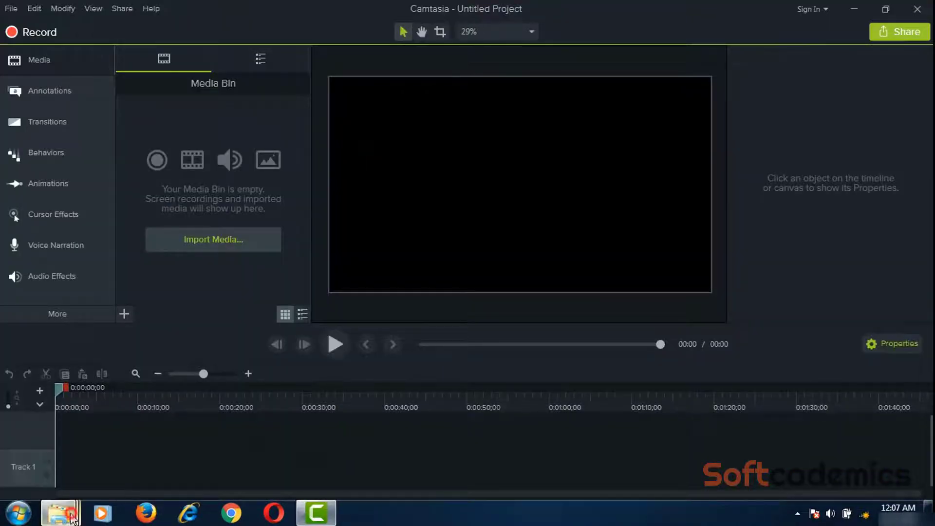
Import the quay phông key video from the video folder into the Media Bin.
mouse_move(72, 517)
click(382, 441)
drag(407, 241, 210, 195)
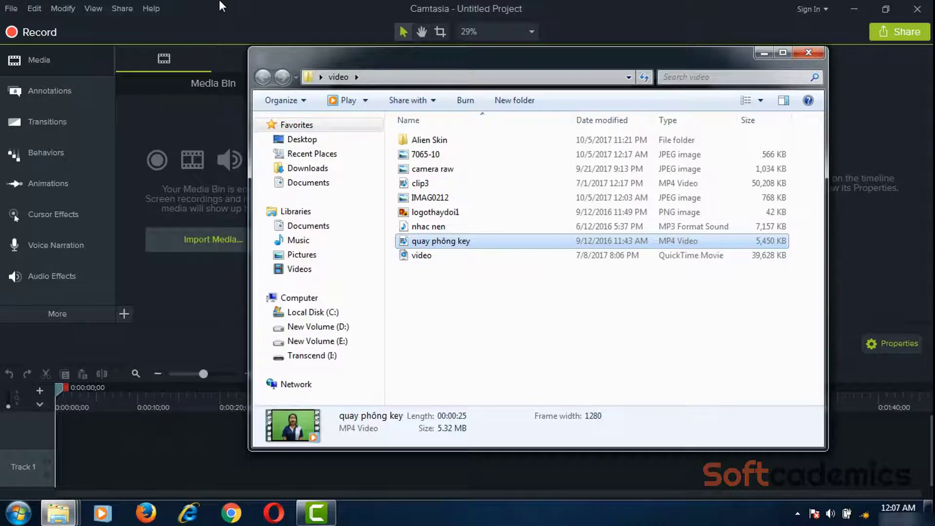
click(225, 18)
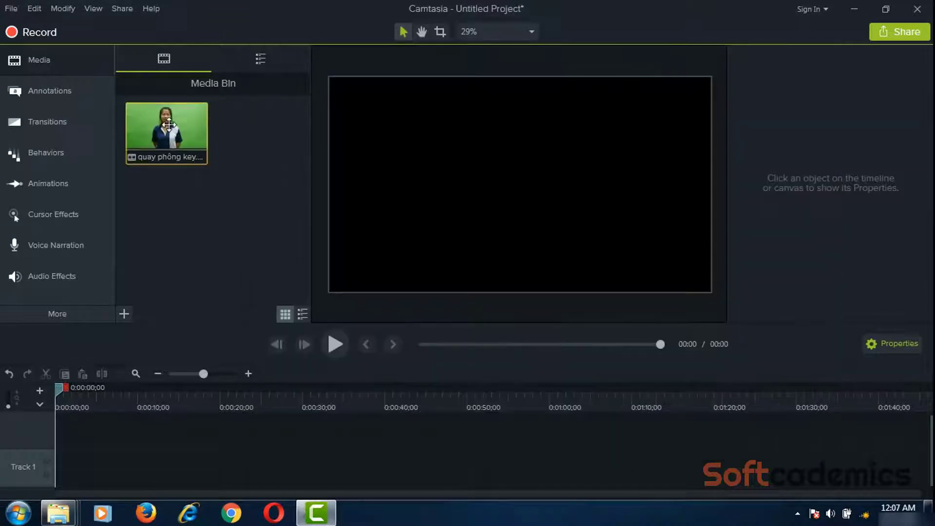
Add the quay phông key clip to the start of Track 1 and scale it to fit the canvas.
right_click(193, 134)
click(258, 138)
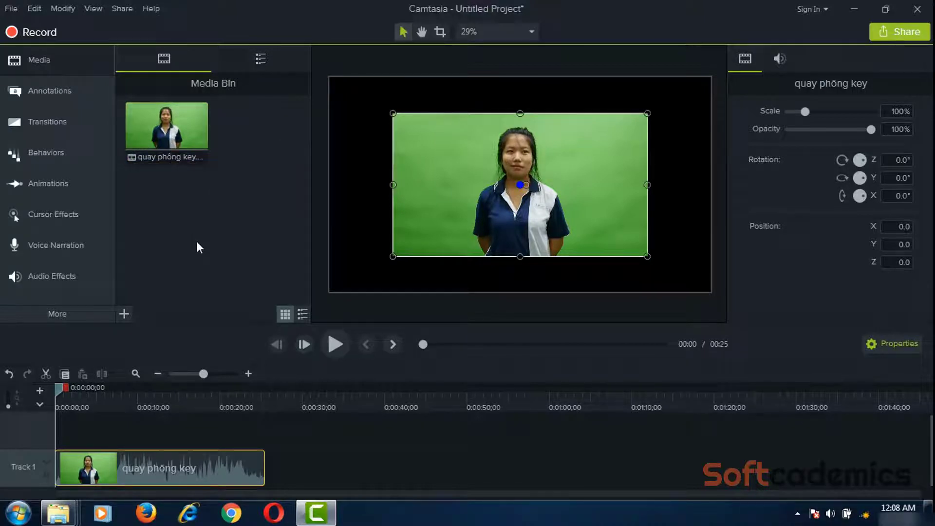
right_click(465, 143)
click(507, 284)
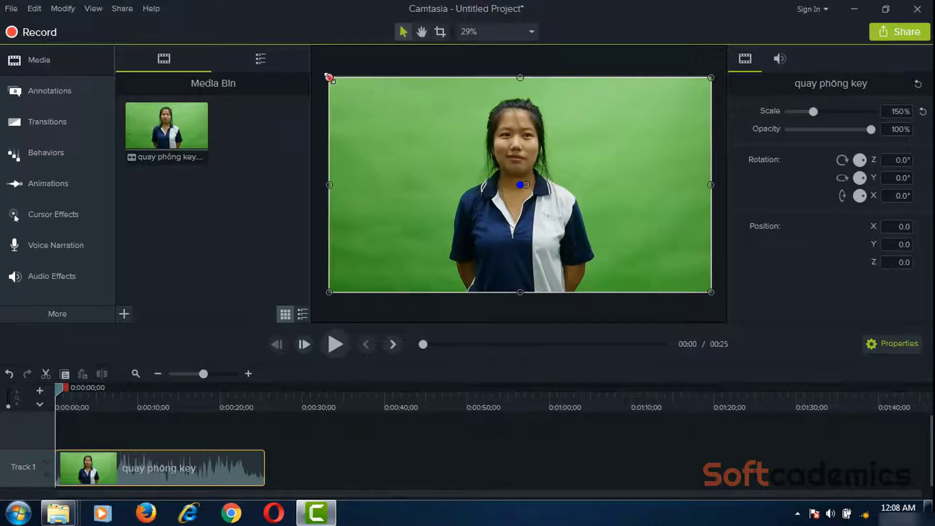
Shrink the clip on the canvas to about 124% using its corner handles, and scale it to fit again.
drag(330, 77, 370, 96)
drag(463, 159, 445, 153)
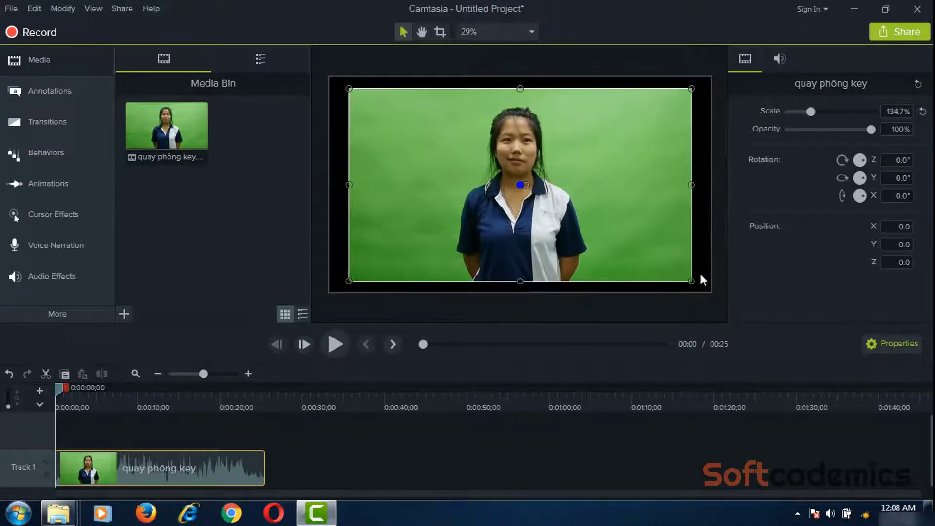
drag(692, 281, 667, 268)
drag(568, 207, 581, 214)
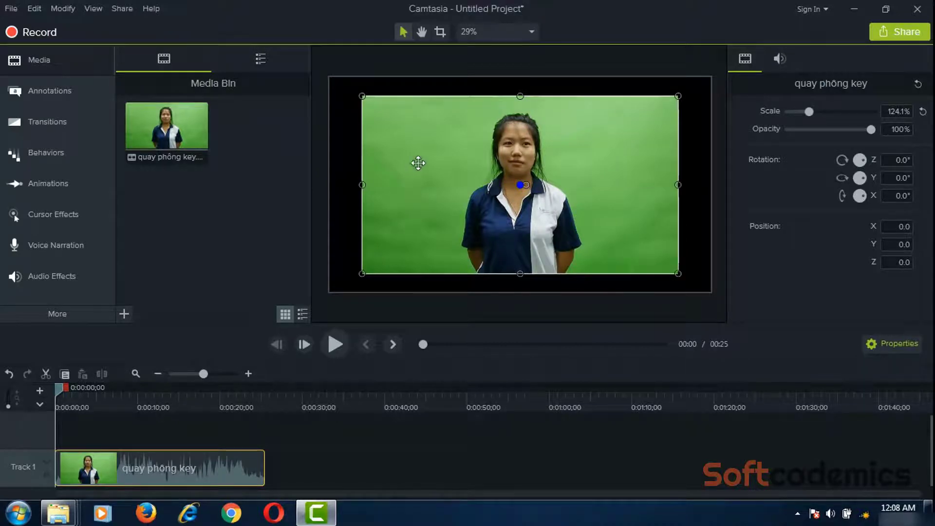
right_click(421, 165)
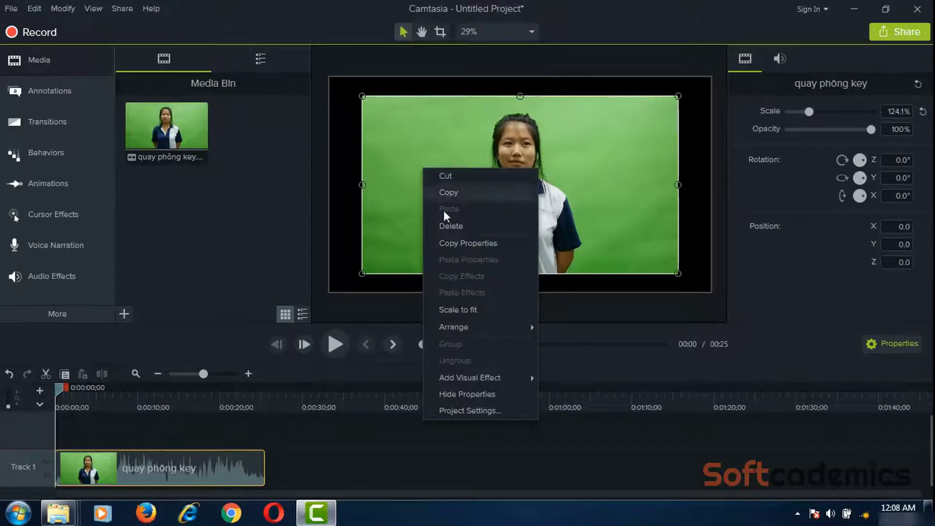
click(462, 310)
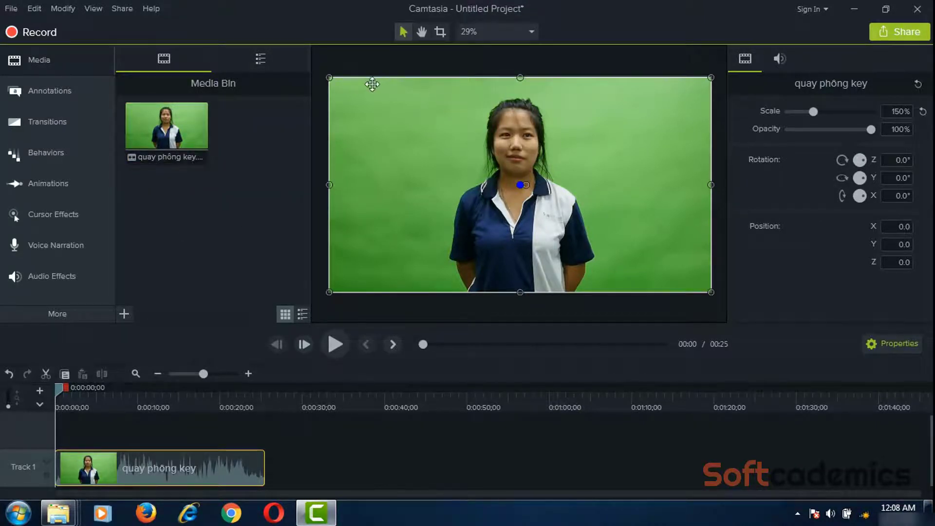
Shrink the clip to about 106%, shift it off-centre on the canvas, scale it to fit again and deselect it.
drag(329, 78, 438, 140)
drag(495, 176, 419, 145)
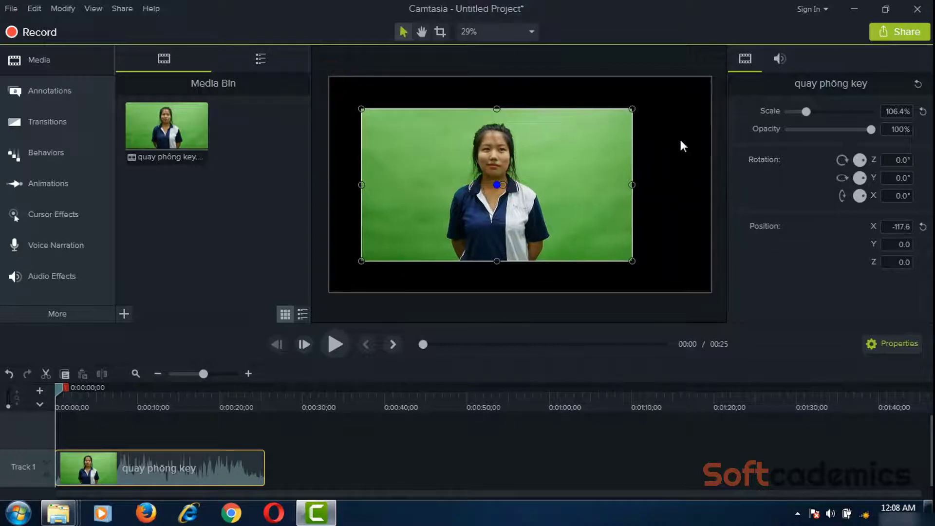
drag(601, 150, 572, 152)
right_click(573, 153)
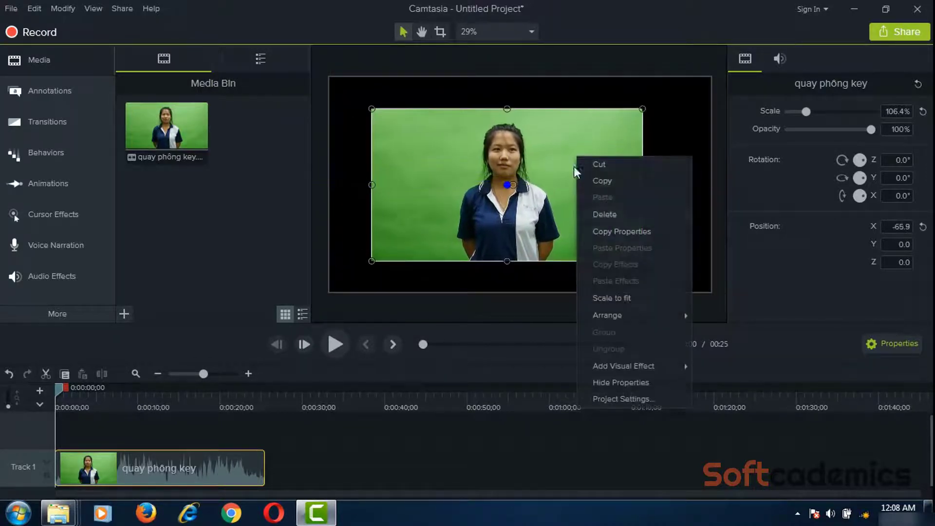
click(617, 299)
click(505, 454)
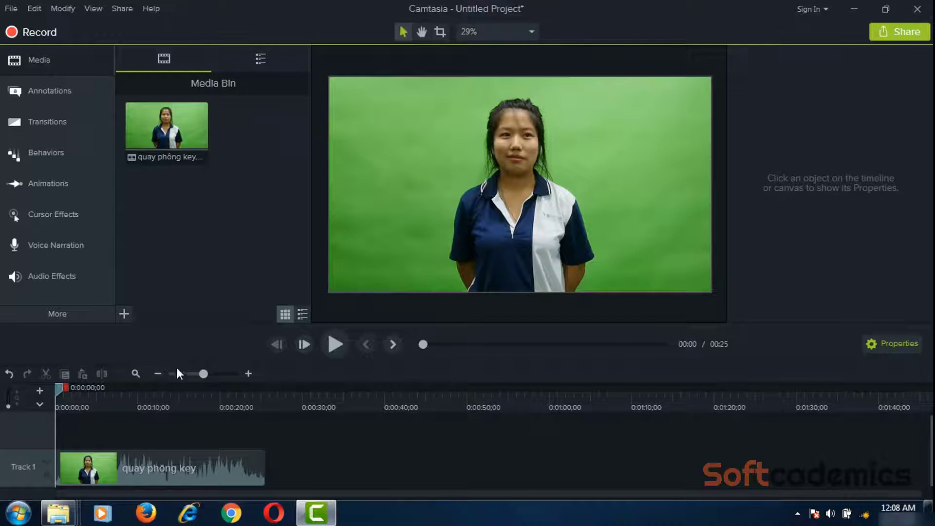
Scrub back and forth through the clip on the timeline to examine how it fills the 1080p canvas.
drag(57, 388, 183, 393)
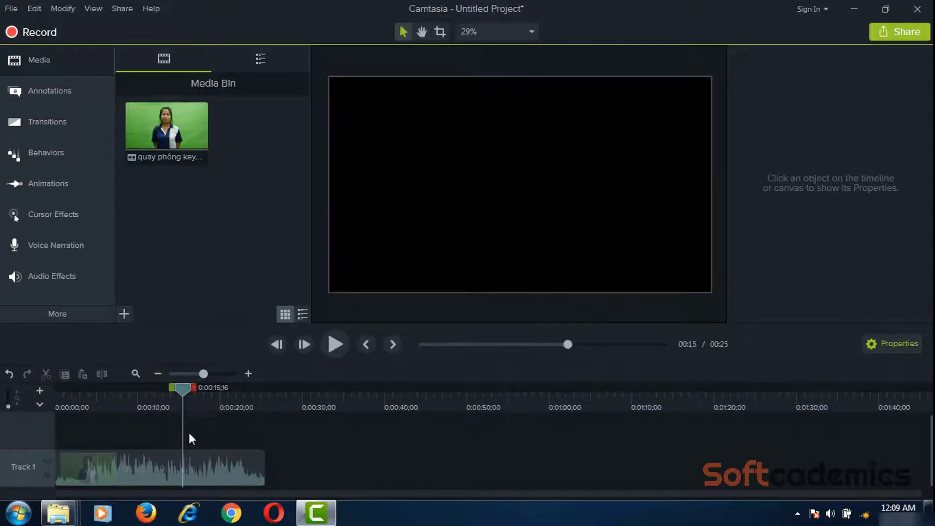
click(146, 395)
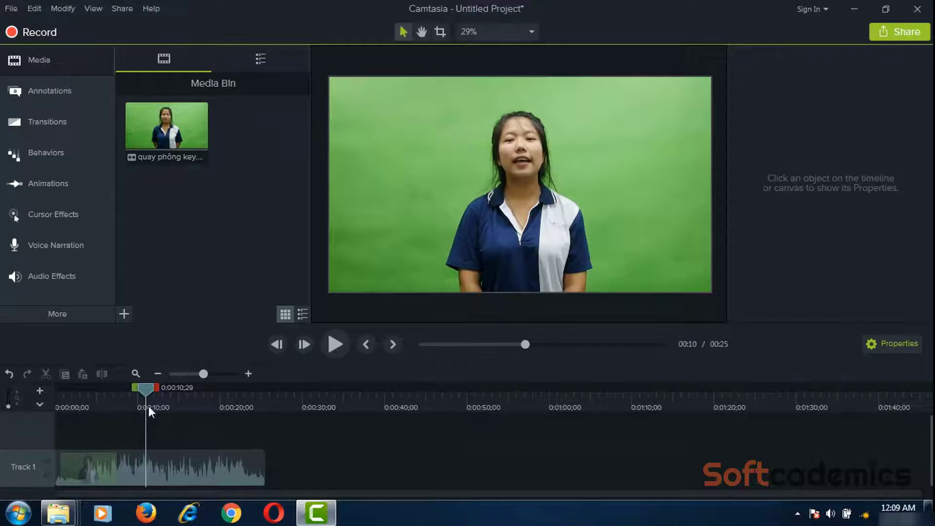
drag(149, 388, 194, 392)
click(132, 407)
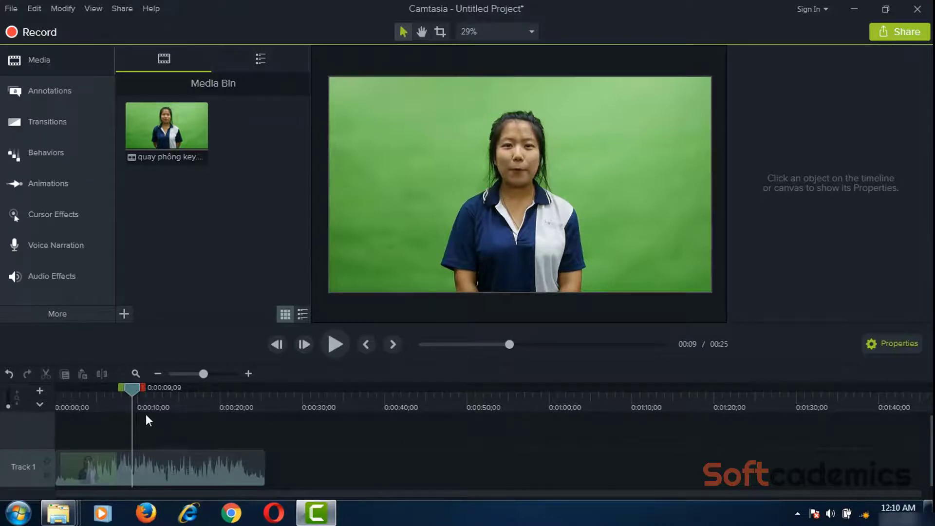
drag(130, 387, 193, 399)
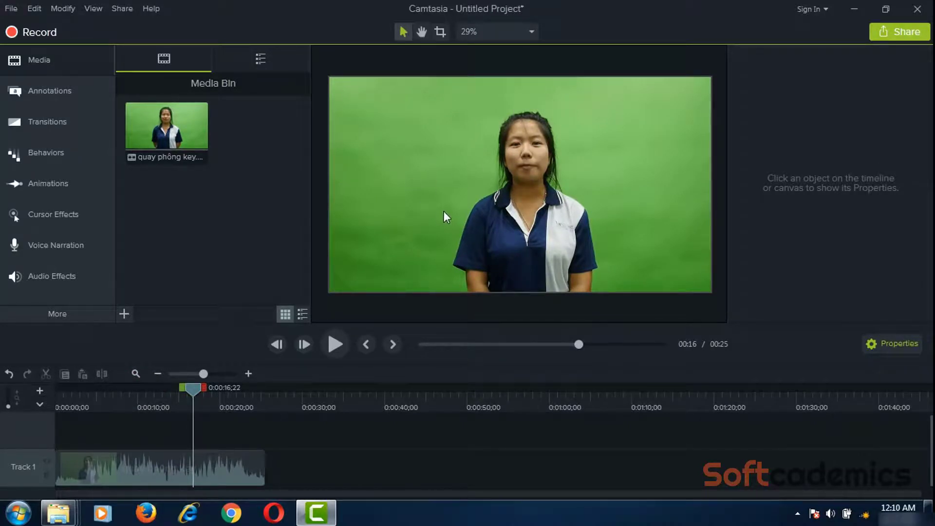
click(34, 9)
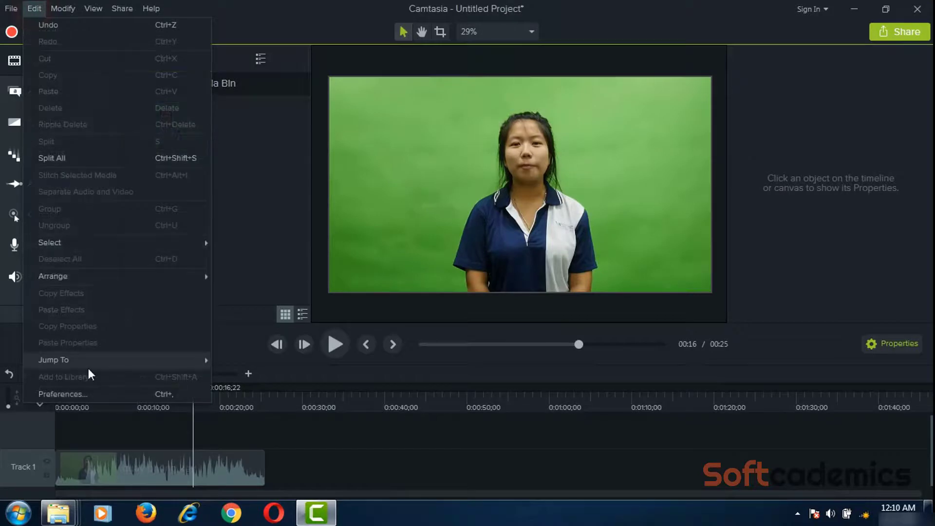
click(361, 457)
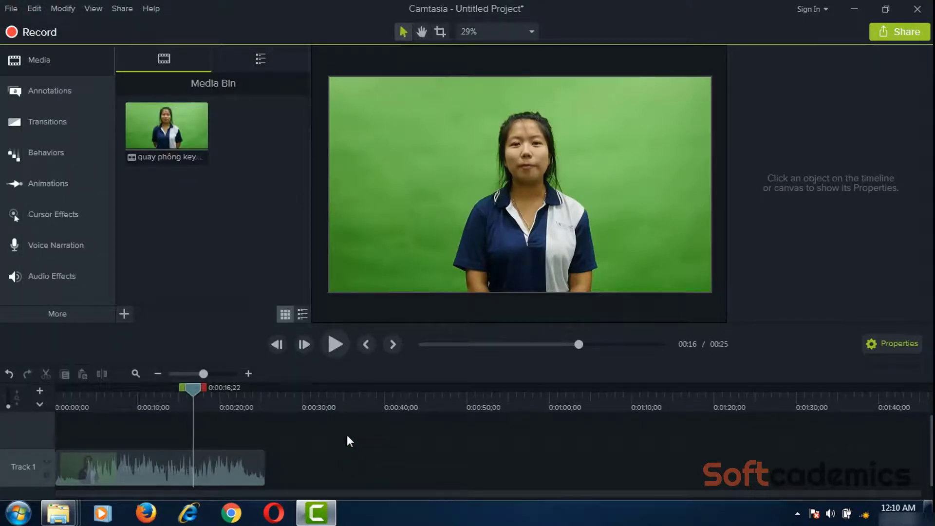
drag(191, 387, 110, 387)
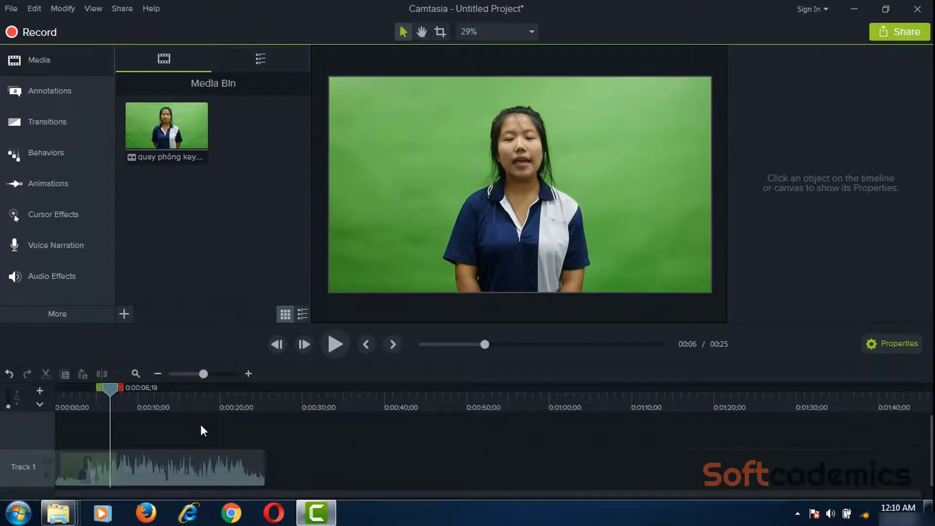
drag(126, 393, 147, 396)
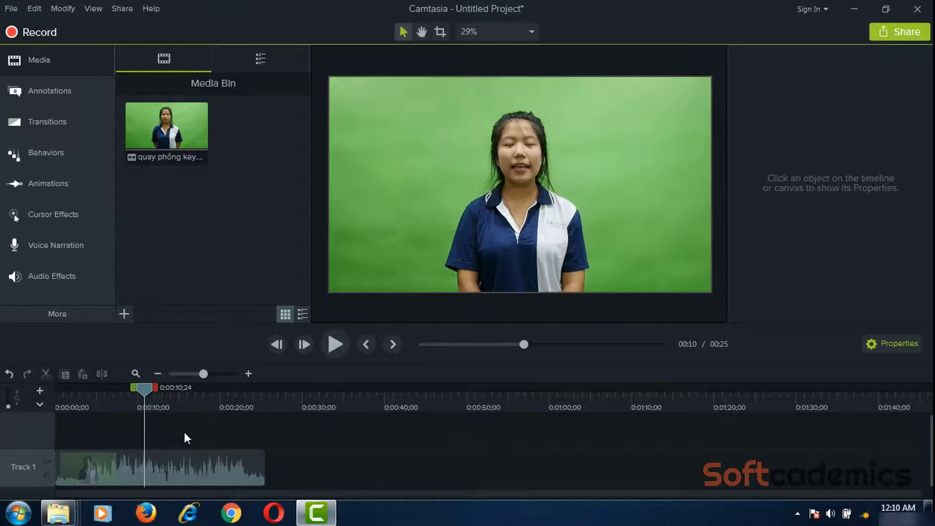
drag(148, 393, 111, 406)
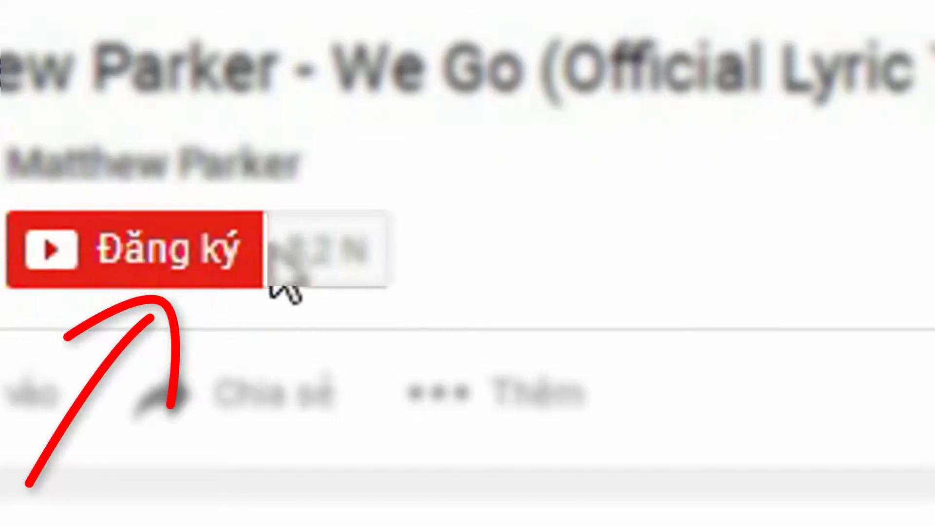
click(129, 273)
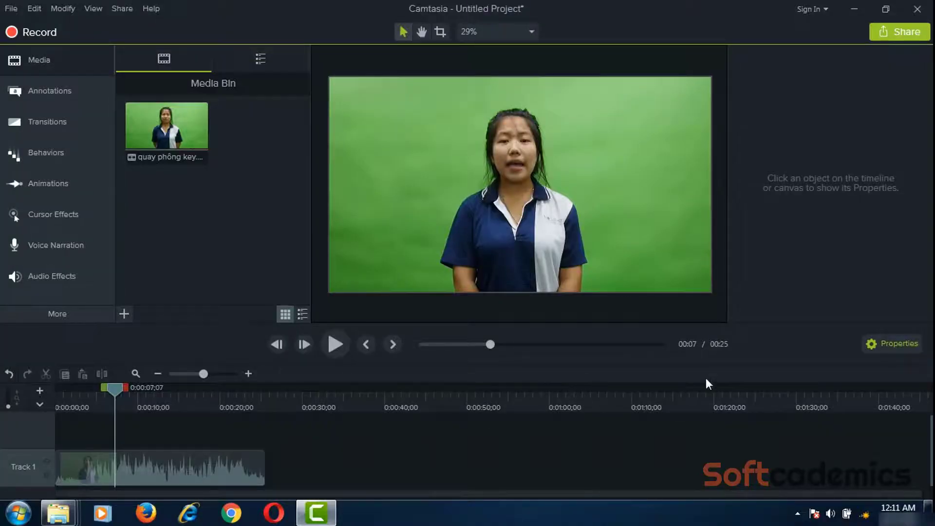
click(797, 514)
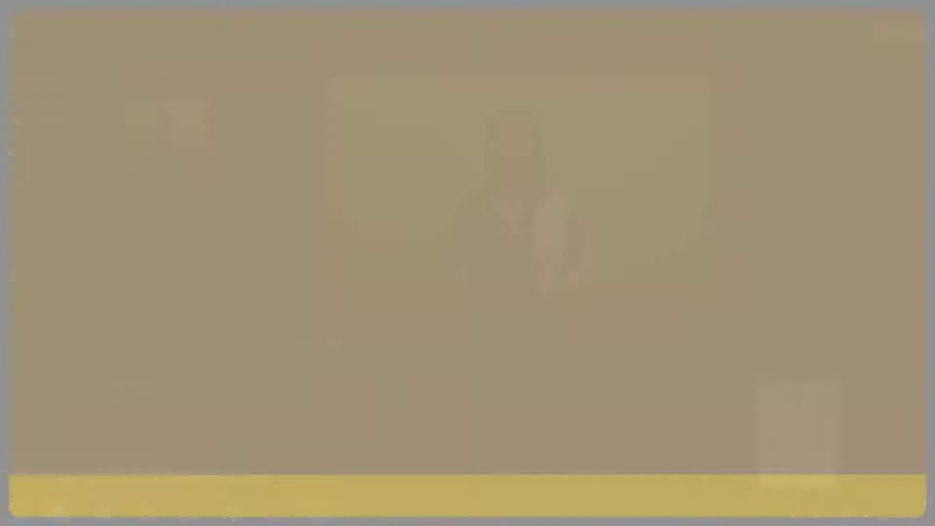